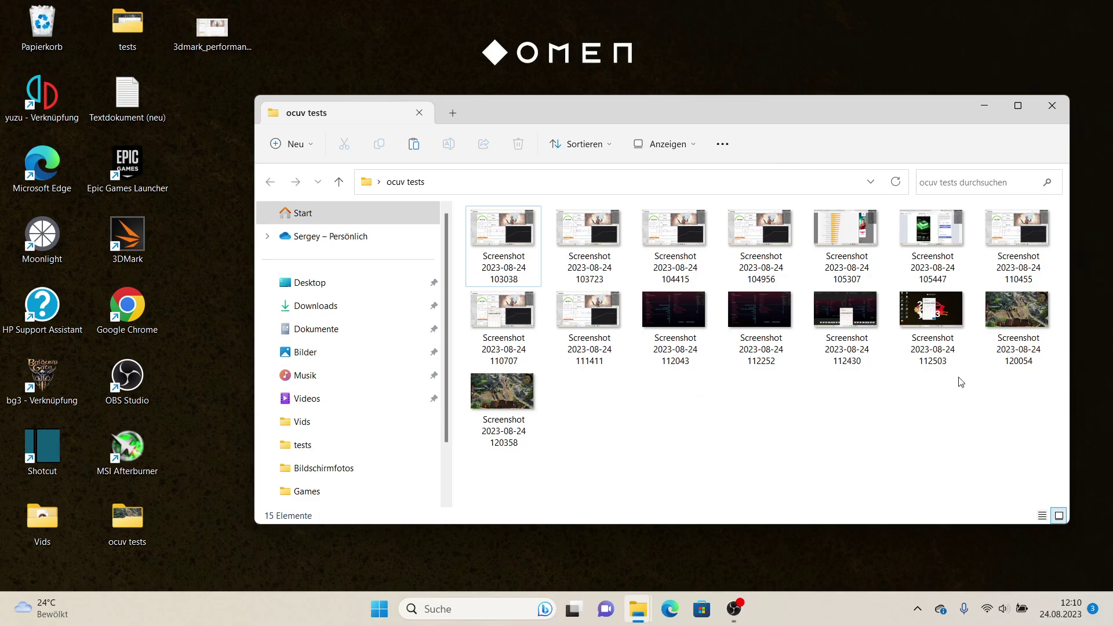
Switch to the MSI Afterburner instance running in the background and move its window over the ocuv tests folder window
drag(895, 109, 712, 82)
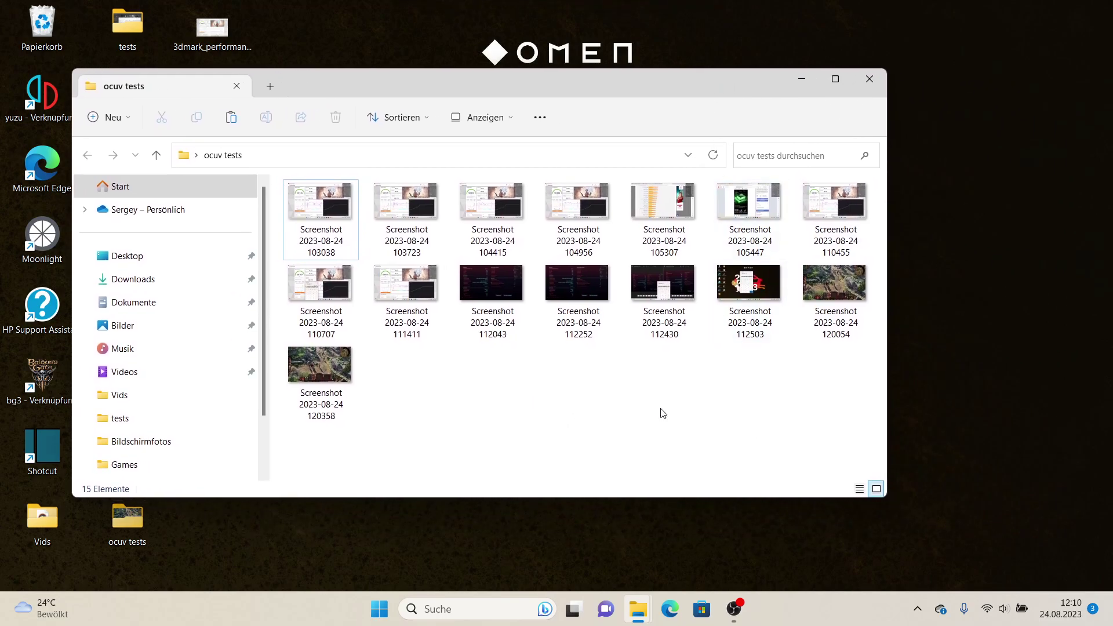
click(917, 609)
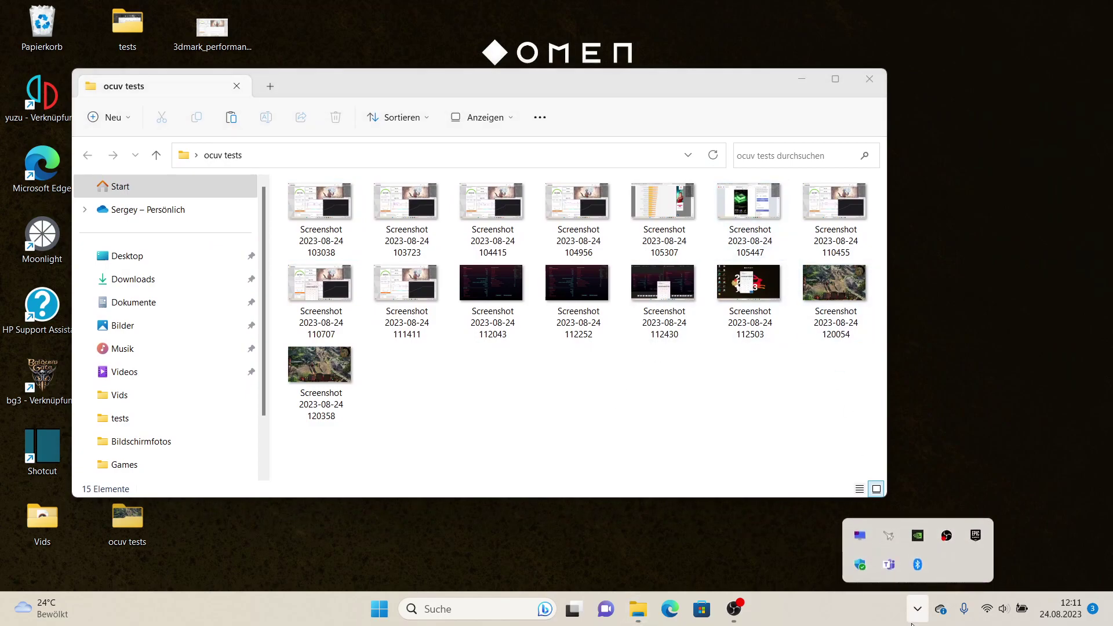
click(888, 543)
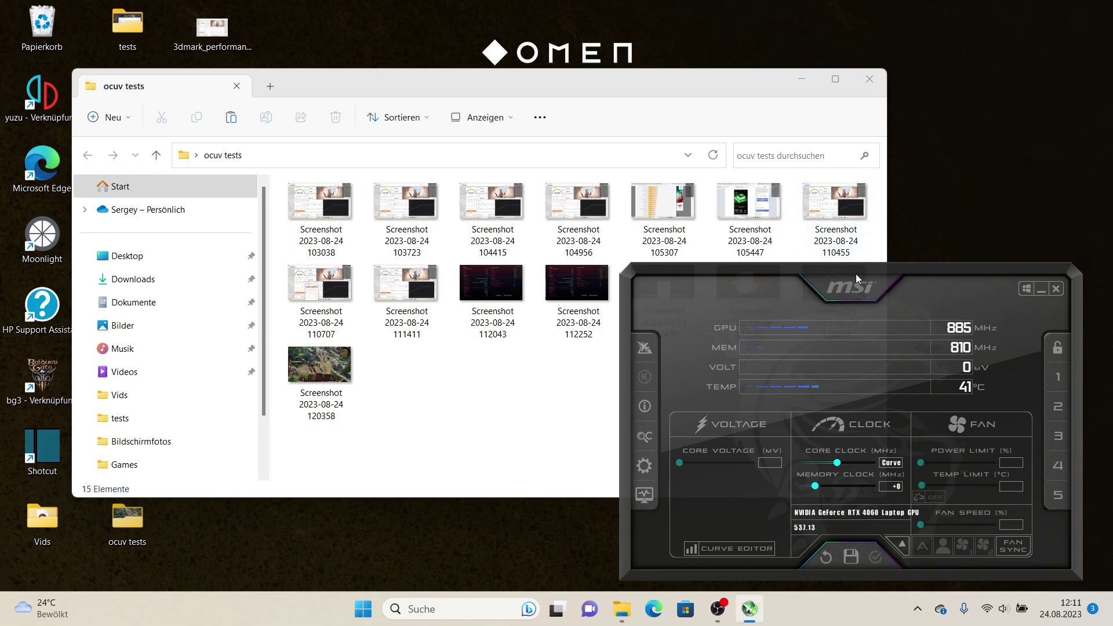
drag(855, 274, 716, 154)
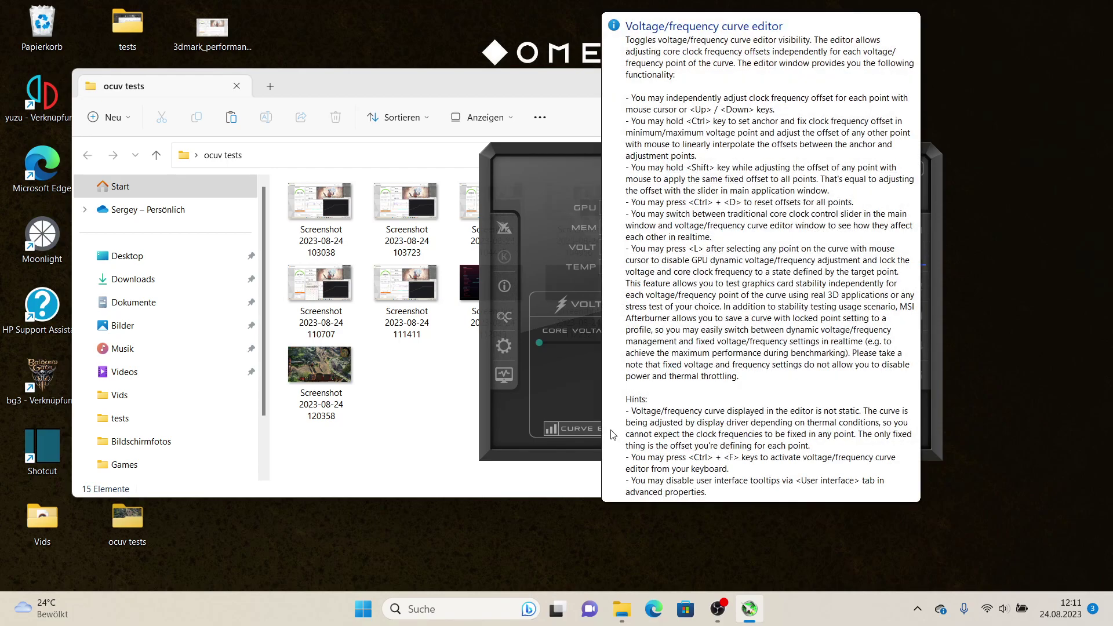
Examine the current GPU curve in the voltage/frequency curve editor, then close the editor
click(594, 429)
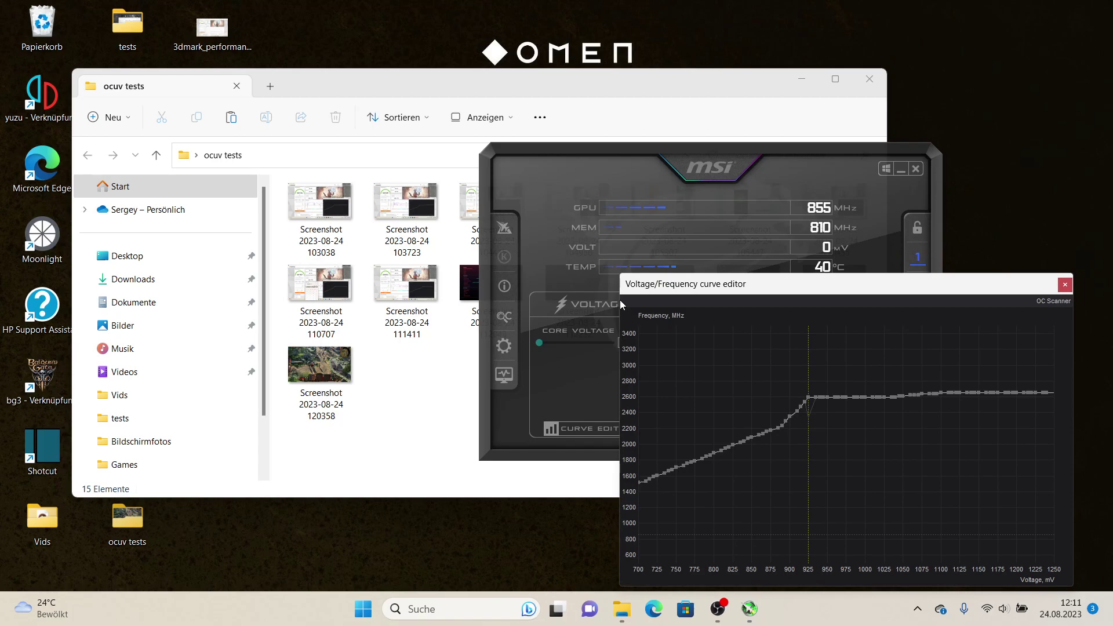
drag(711, 282, 539, 249)
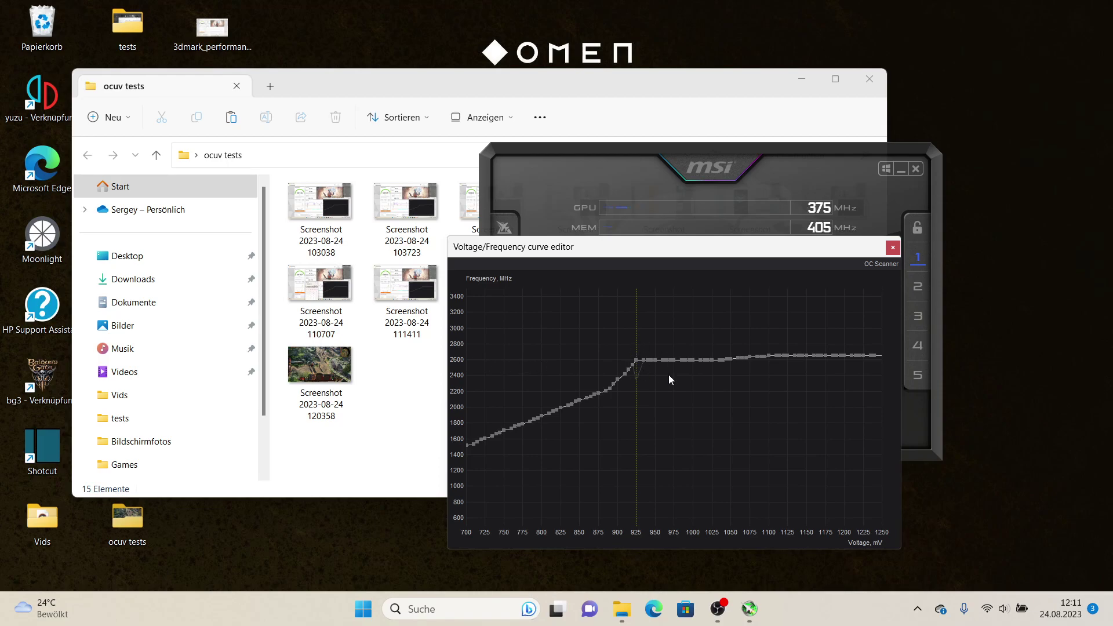
click(893, 247)
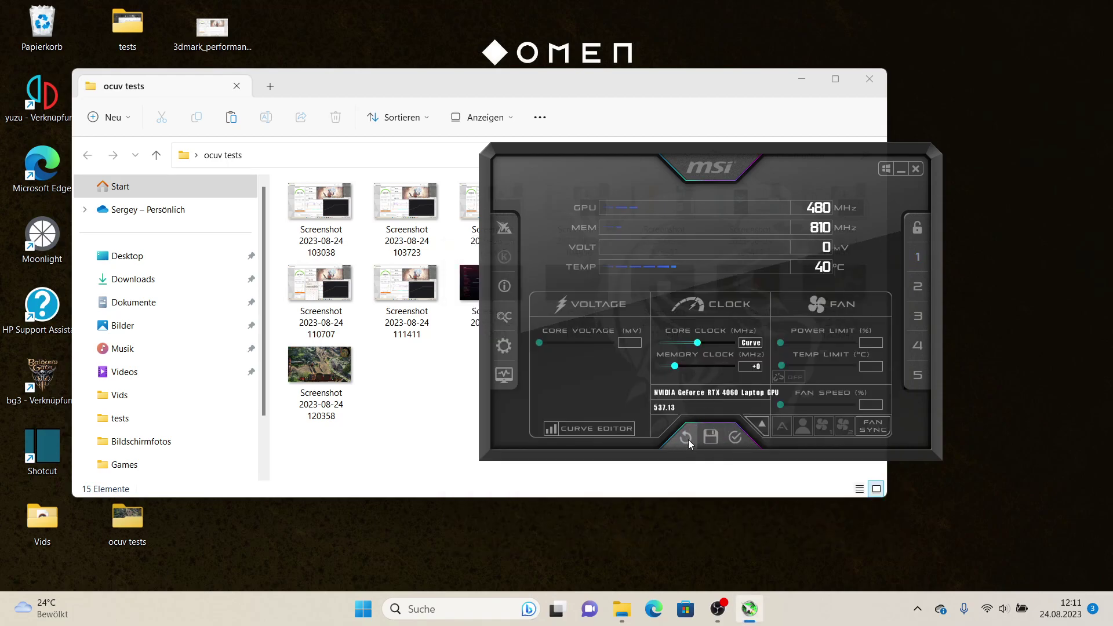
Reset the GPU settings to default and raise the 925 mV point on the voltage/frequency curve by 265 MHz
click(688, 440)
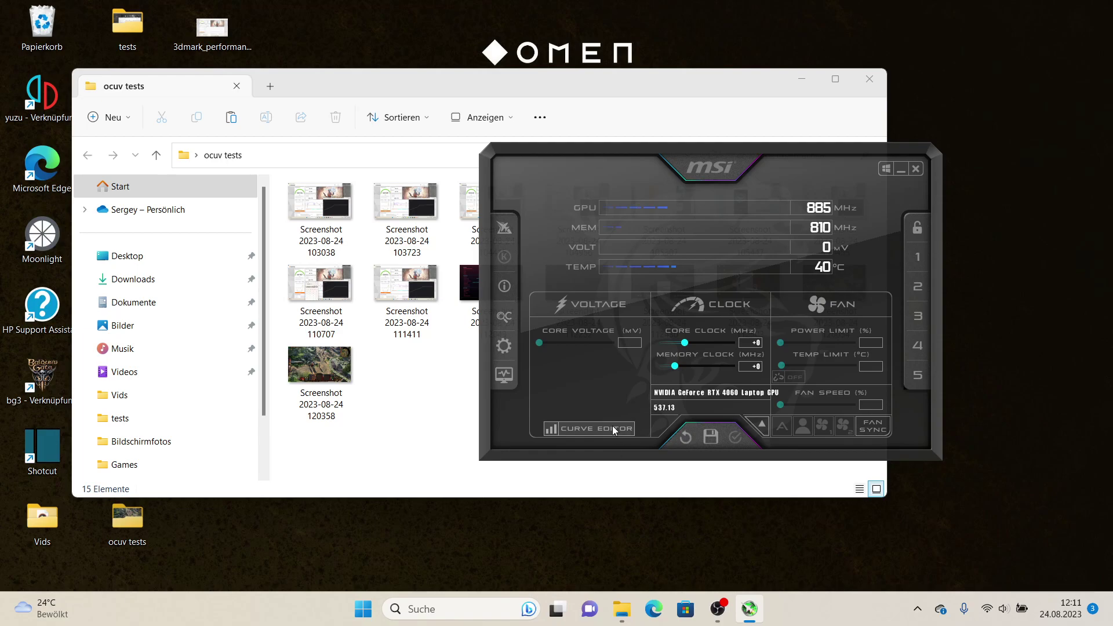
click(612, 428)
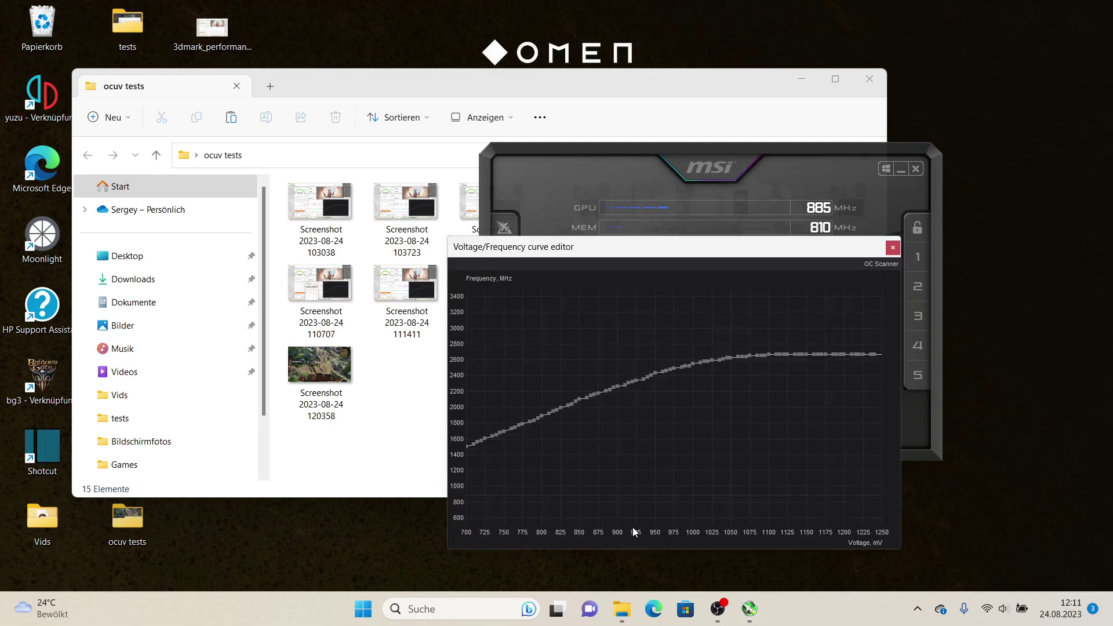
click(636, 379)
click(694, 364)
click(636, 381)
drag(635, 381, 635, 359)
drag(636, 358, 635, 358)
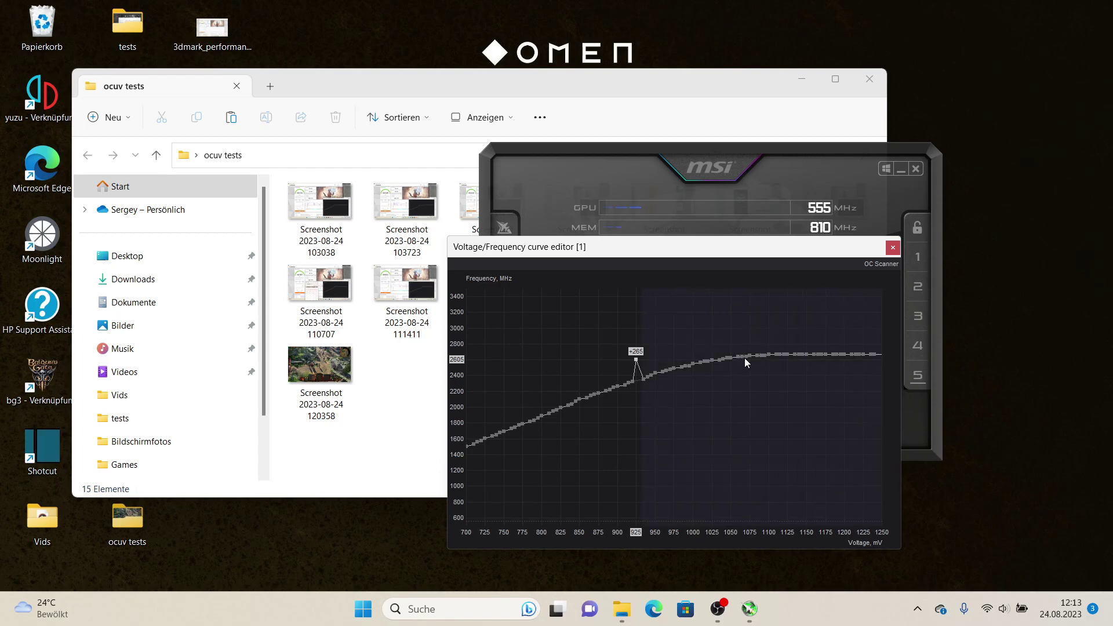
Lower all curve points above 925 mV by 710 MHz together and apply the curve
drag(747, 357, 754, 413)
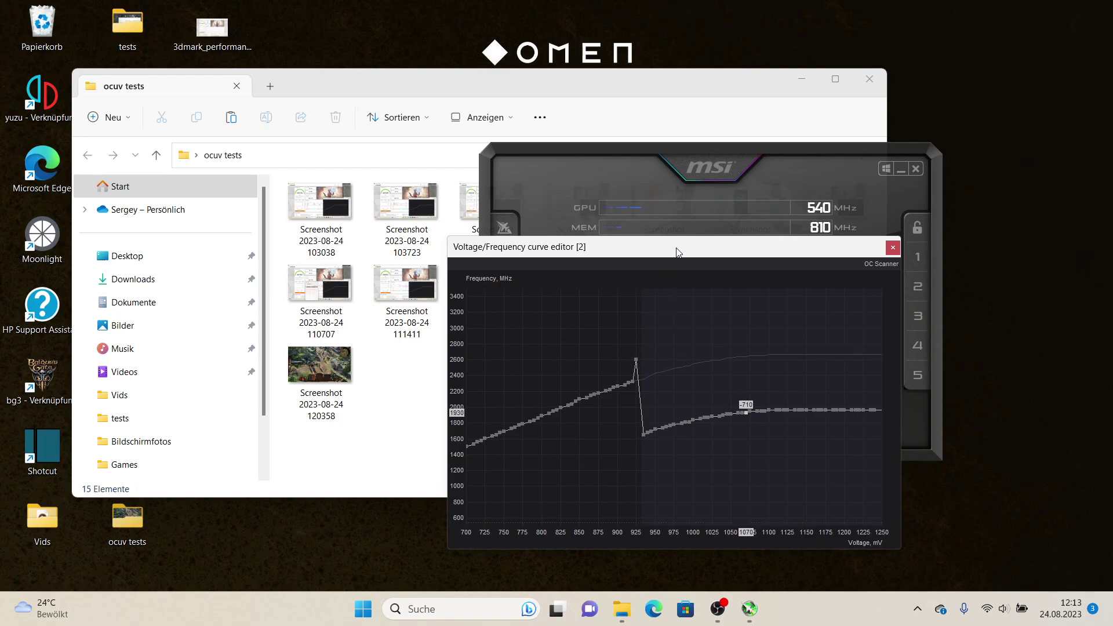
drag(677, 252, 268, 149)
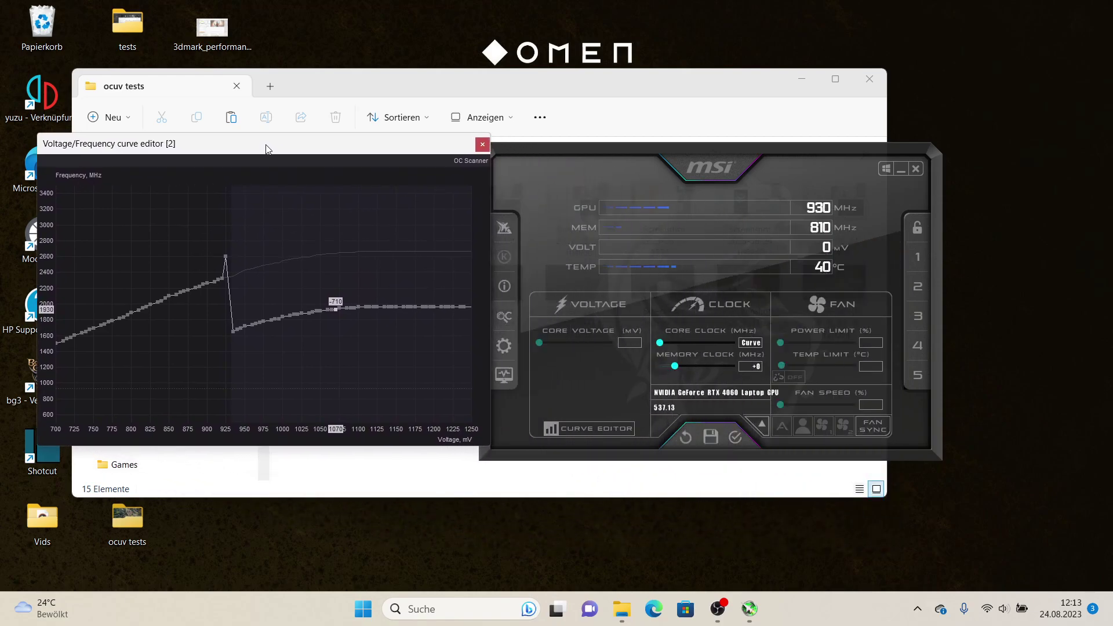
click(736, 438)
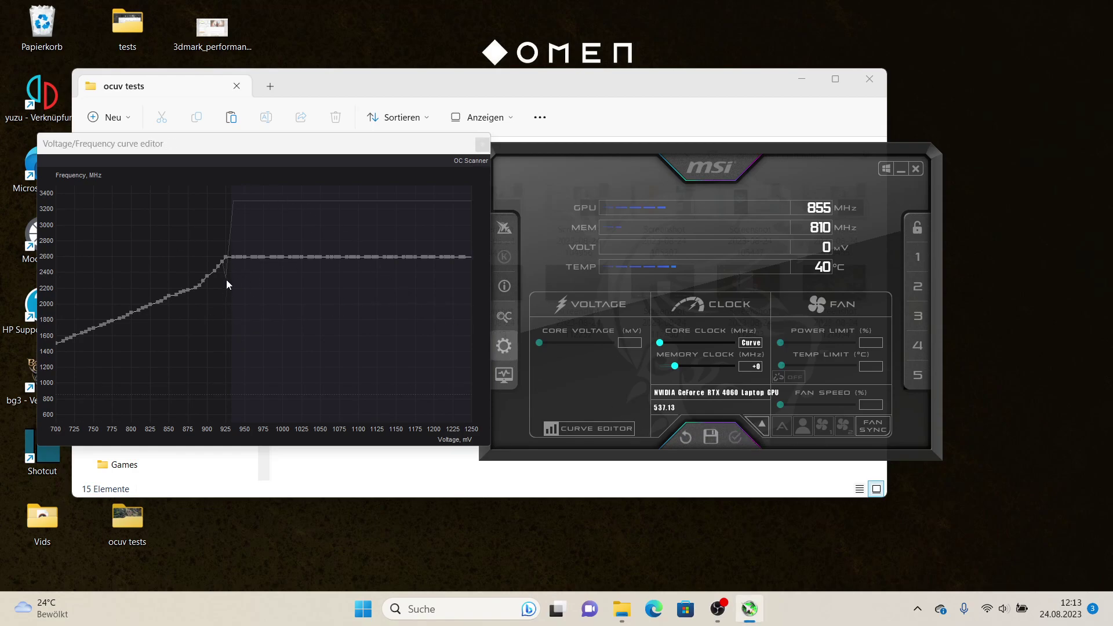
Lock the GPU voltage and frequency to the 925 mV curve point and apply the setting
click(225, 257)
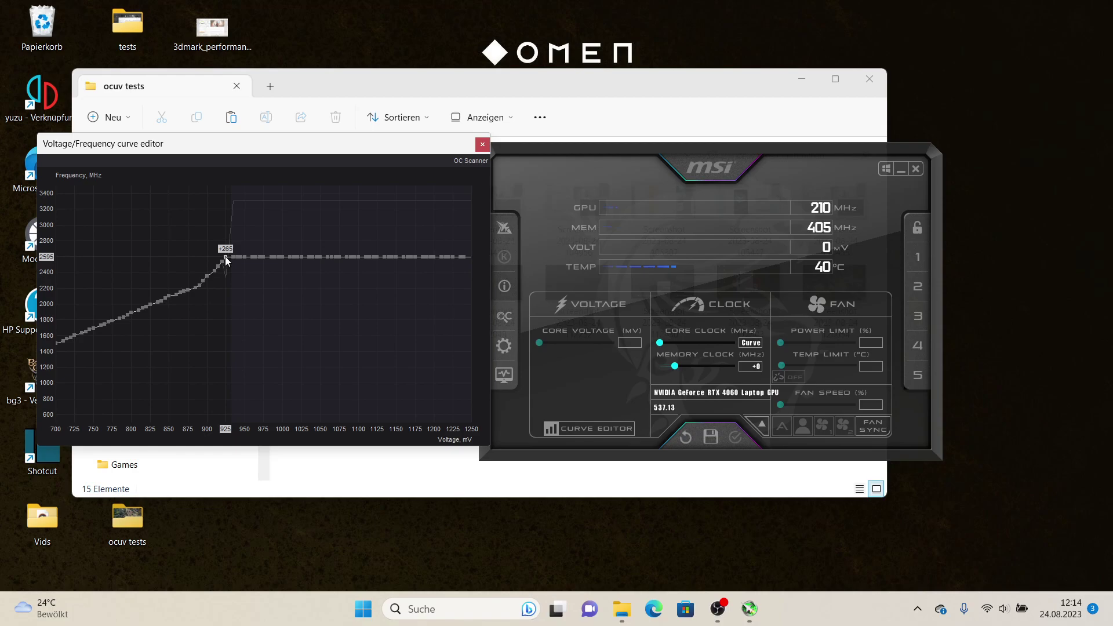
key(l)
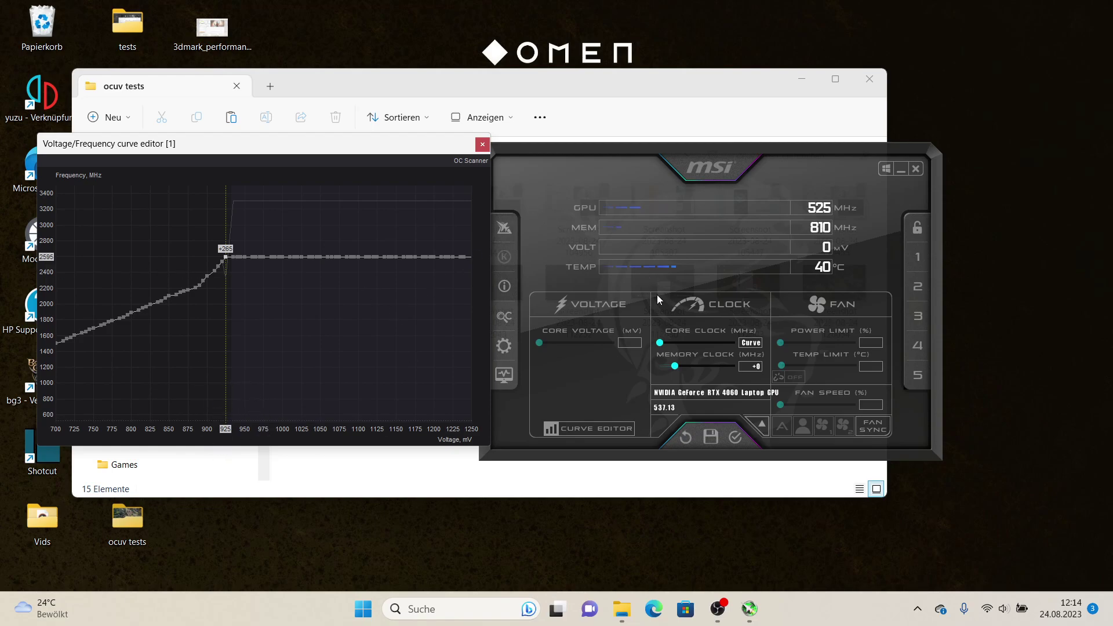
click(736, 439)
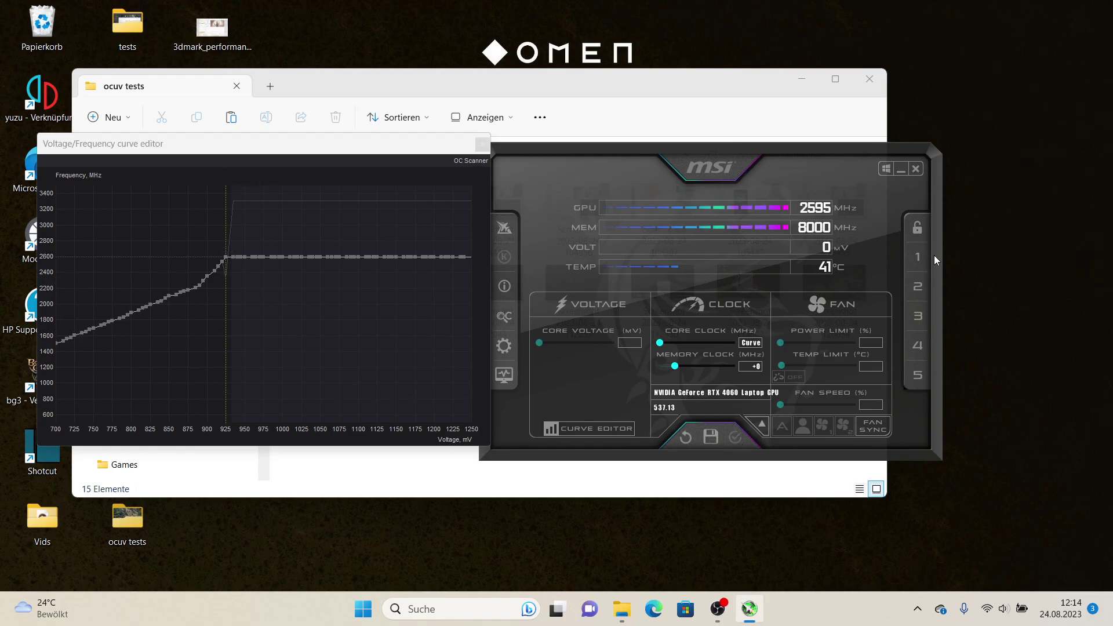
Load saved profiles 1, 2 and 3 in turn and inspect the 925 mV point on each curve
drag(709, 141, 739, 144)
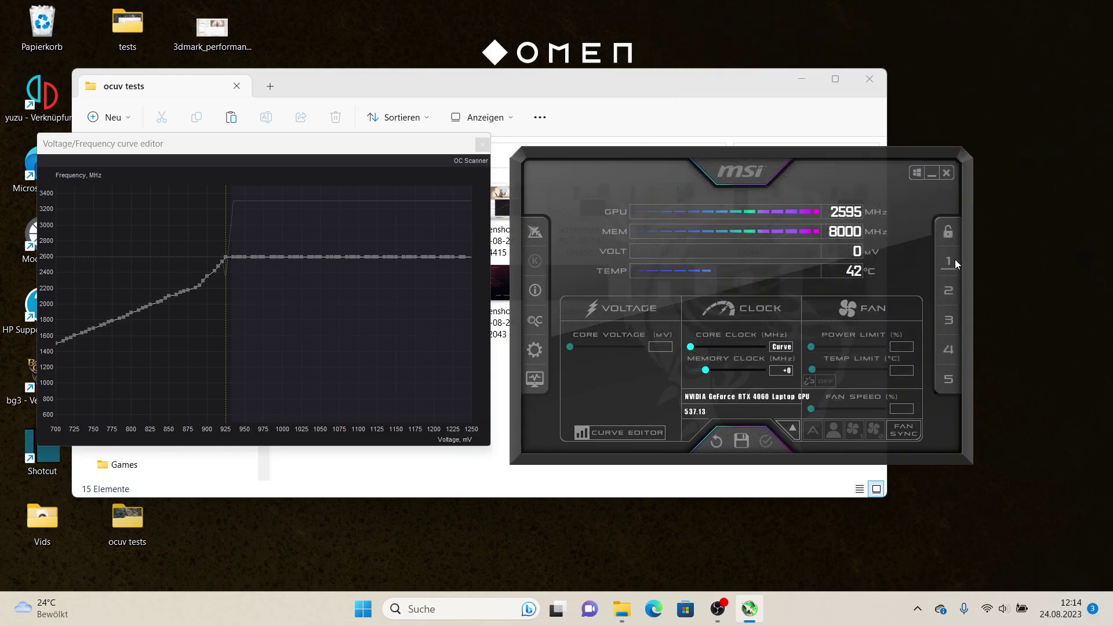
click(949, 264)
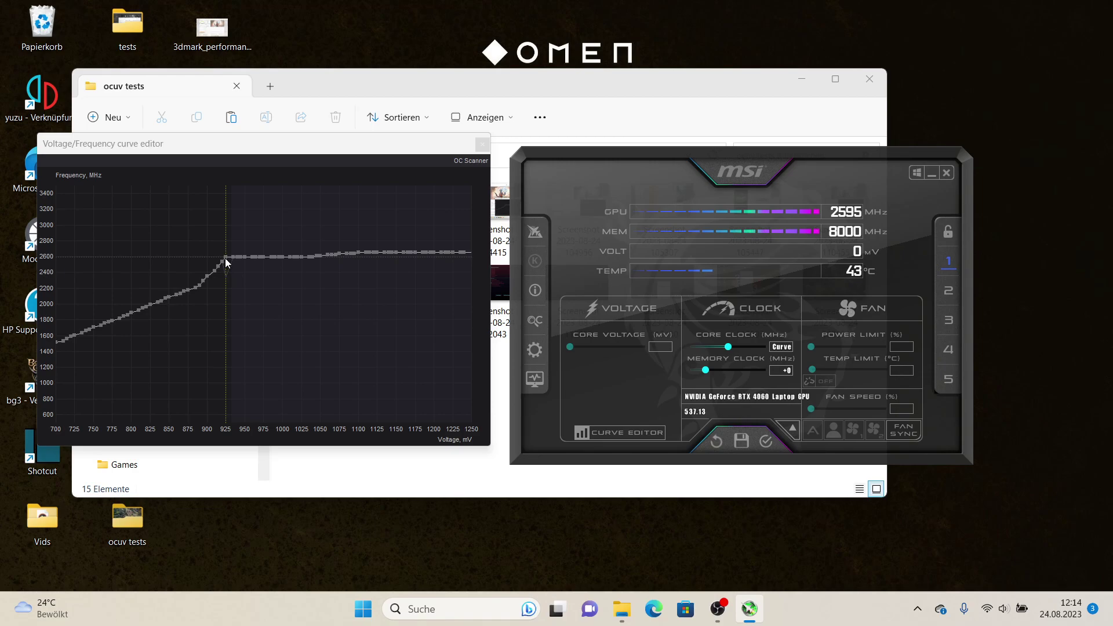
click(225, 258)
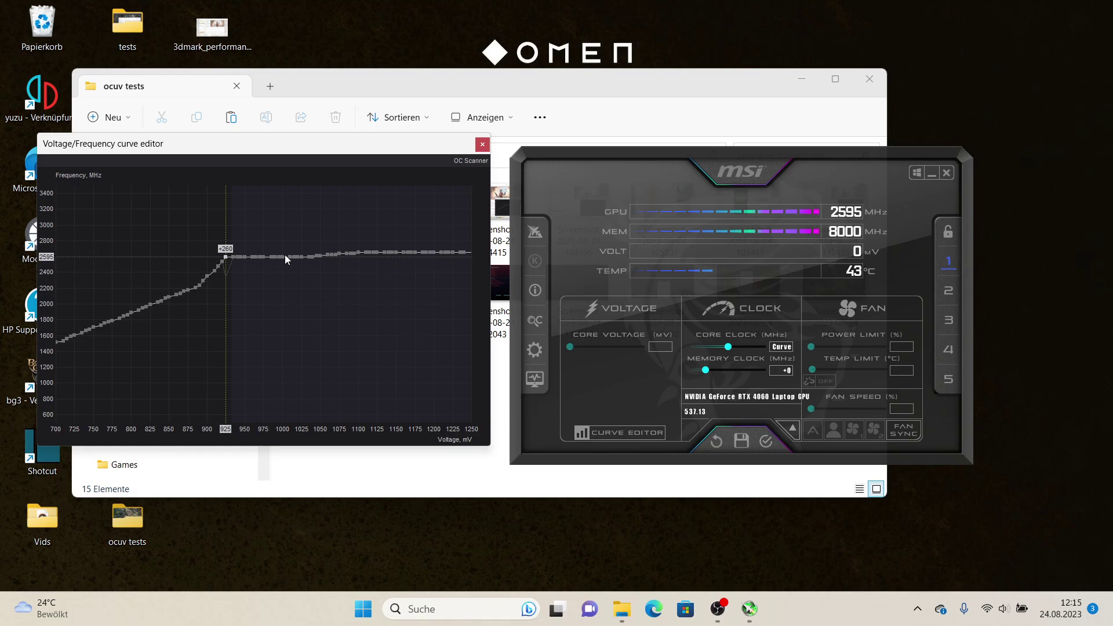
click(948, 291)
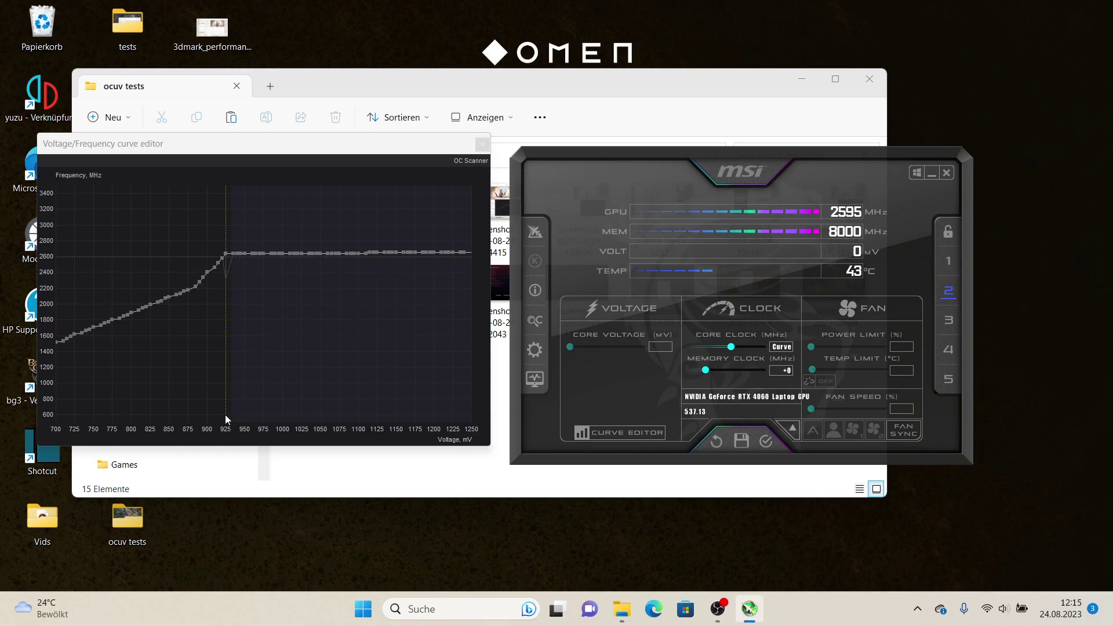
click(227, 255)
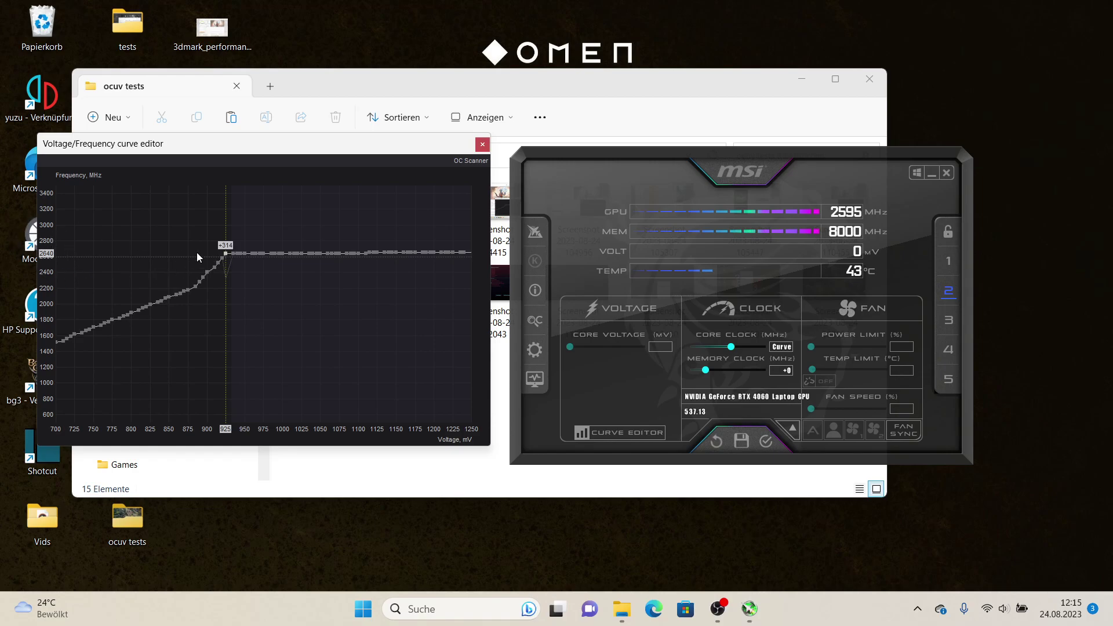
click(945, 322)
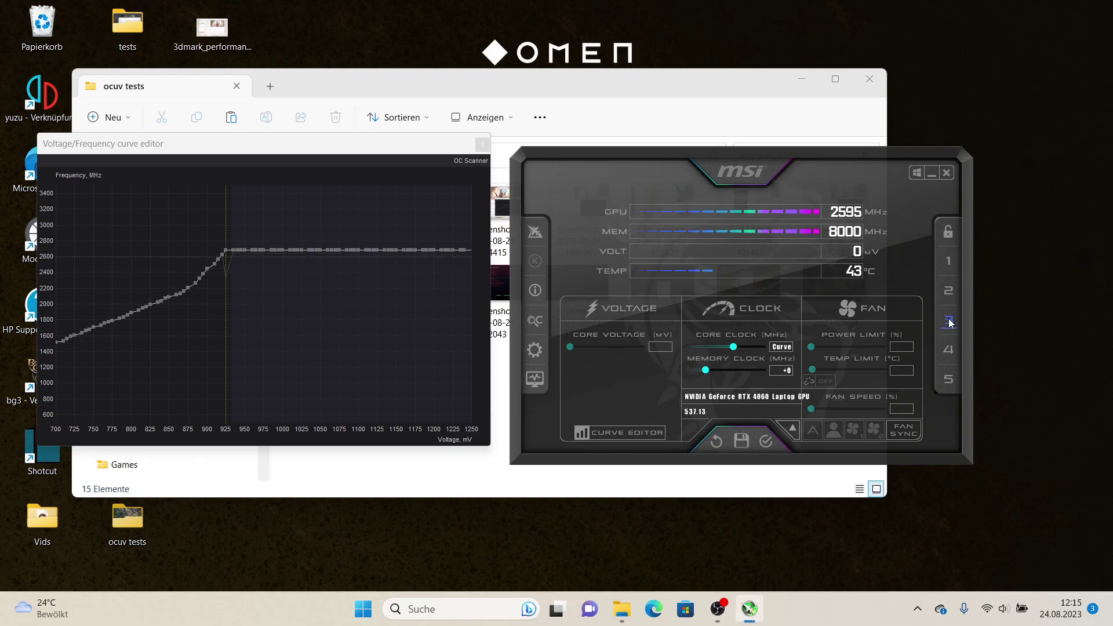
click(226, 251)
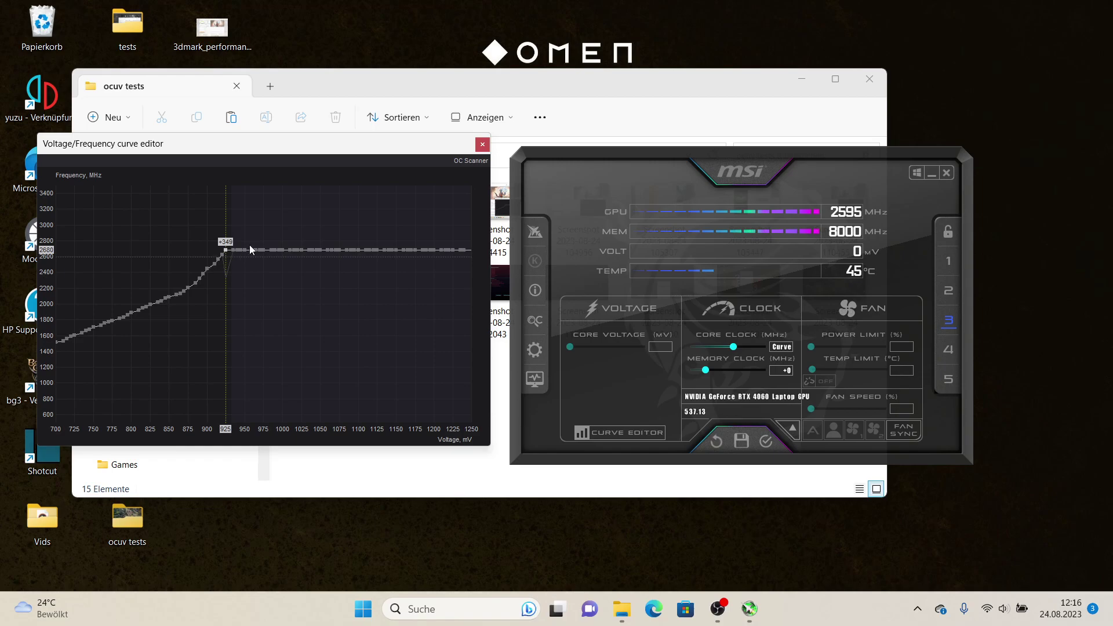
Load profiles 4 and 5 in turn and inspect their curve points at 950 mV and 1000 mV
click(953, 353)
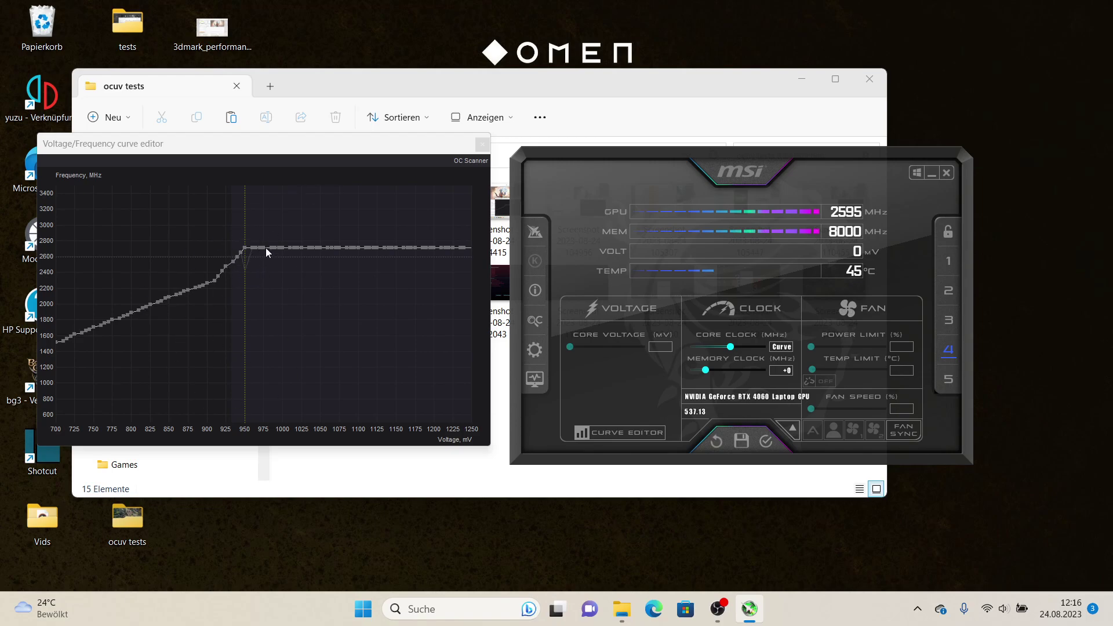
click(245, 248)
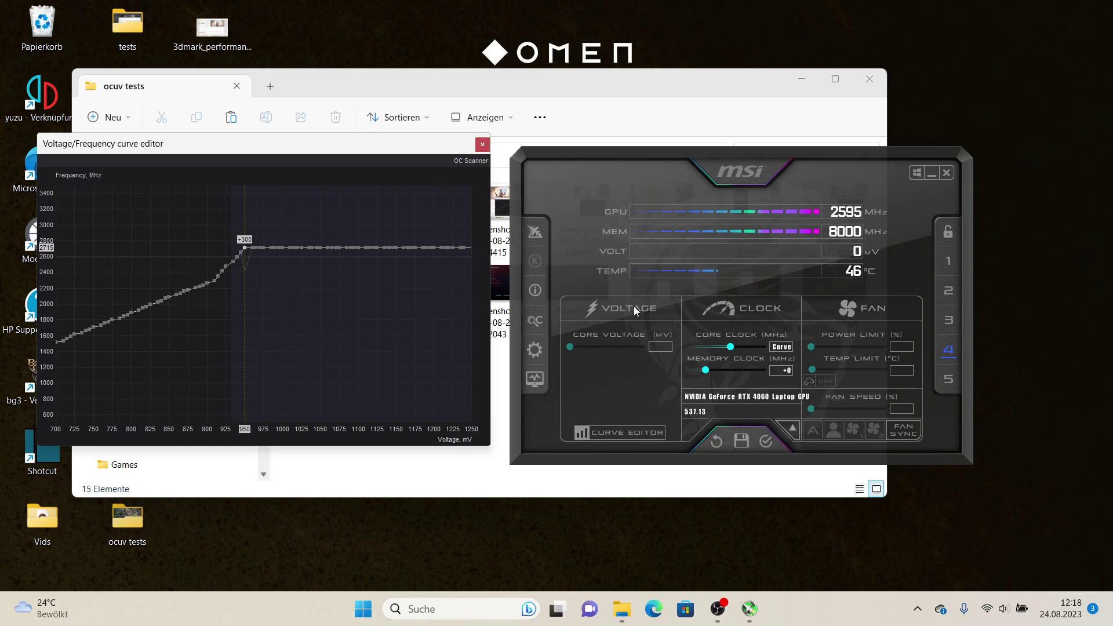
click(951, 381)
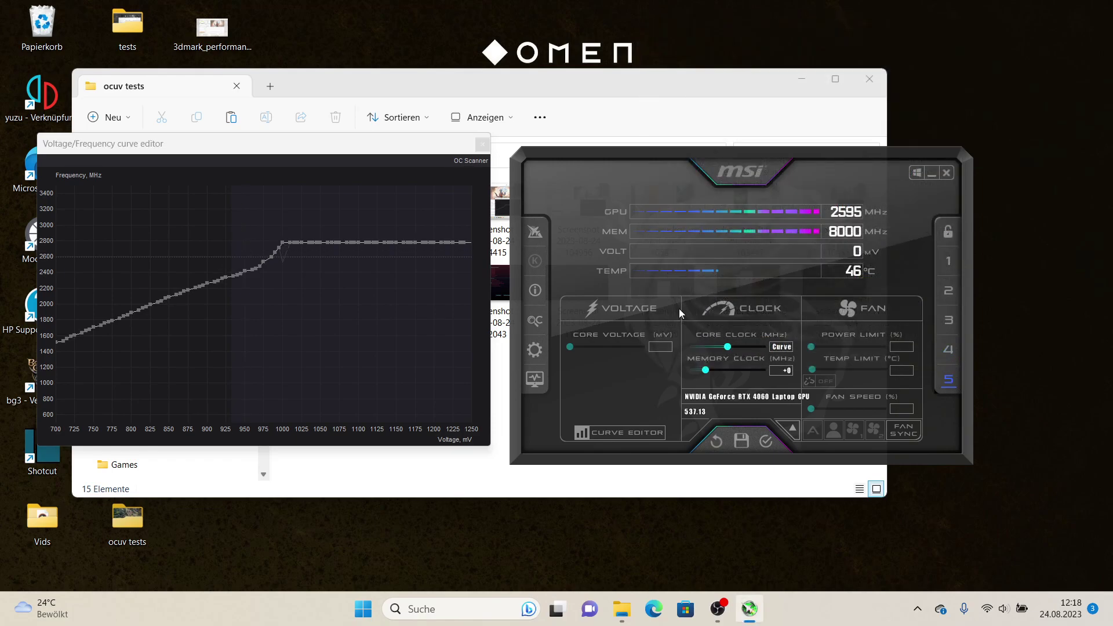
click(283, 243)
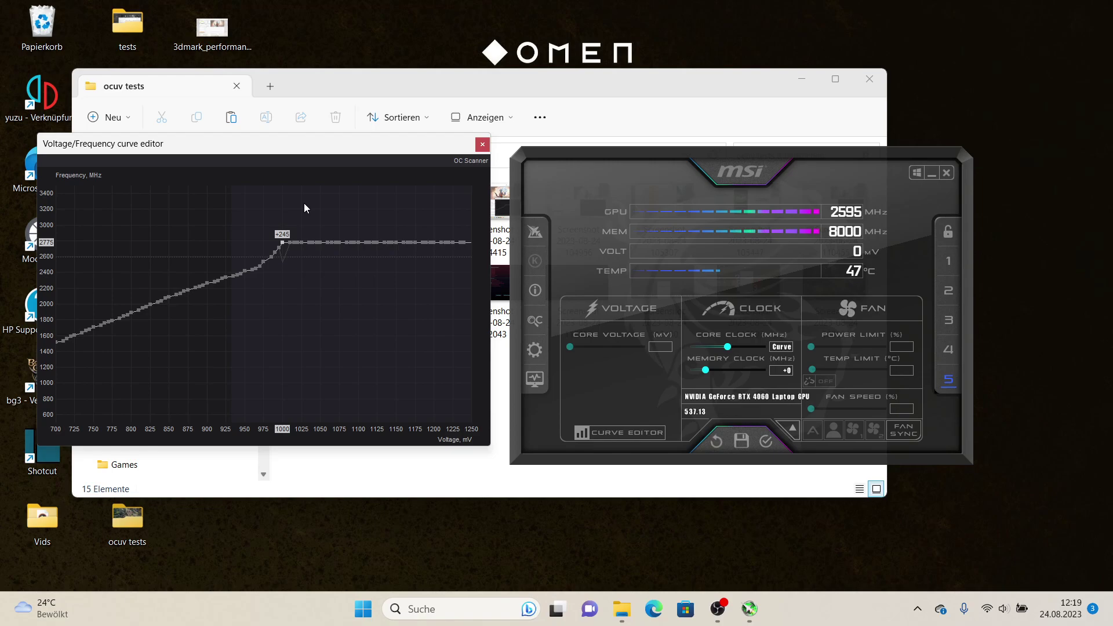
Maximize the ocuv tests folder and review the benchmark screenshots from 111411 through 112430, then close the viewer
click(553, 87)
double_click(502, 84)
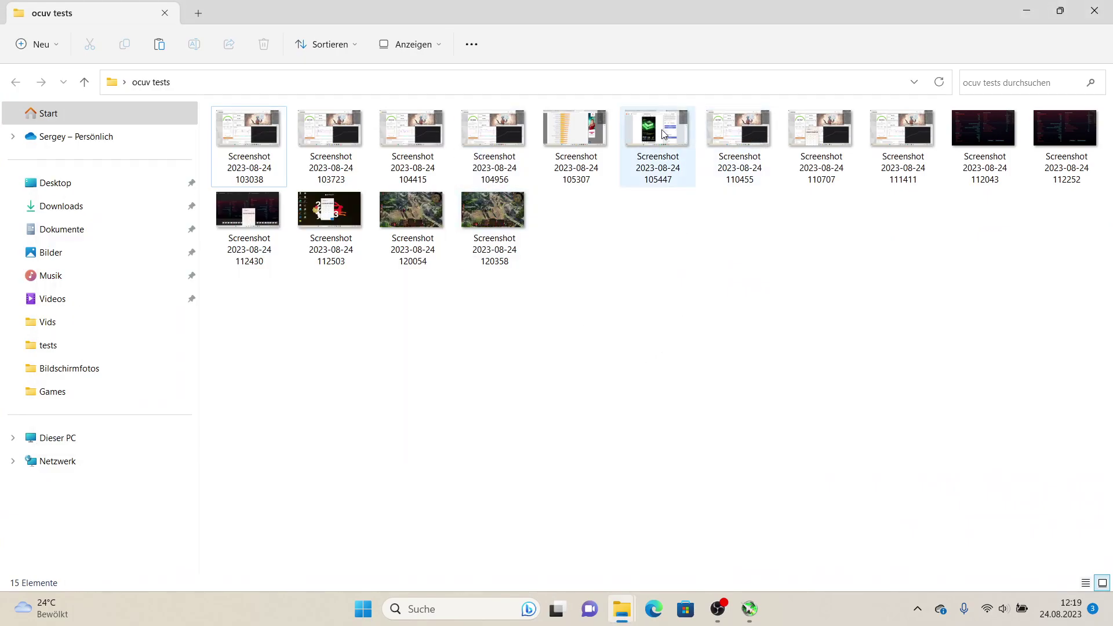
click(912, 145)
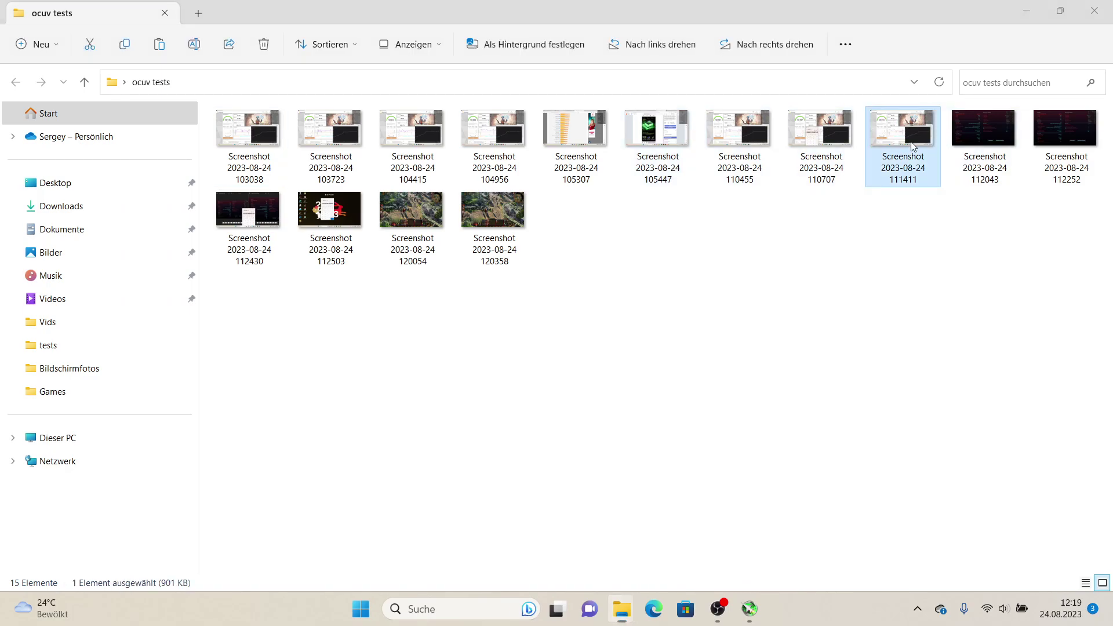
double_click(913, 145)
key(Right)
key(Right)
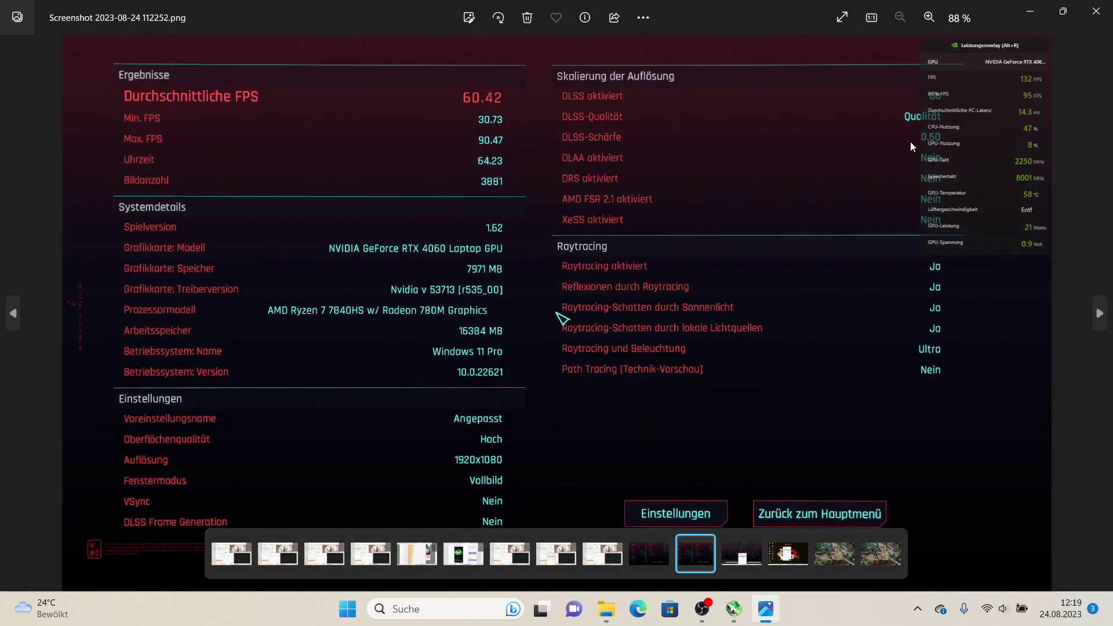
key(Right)
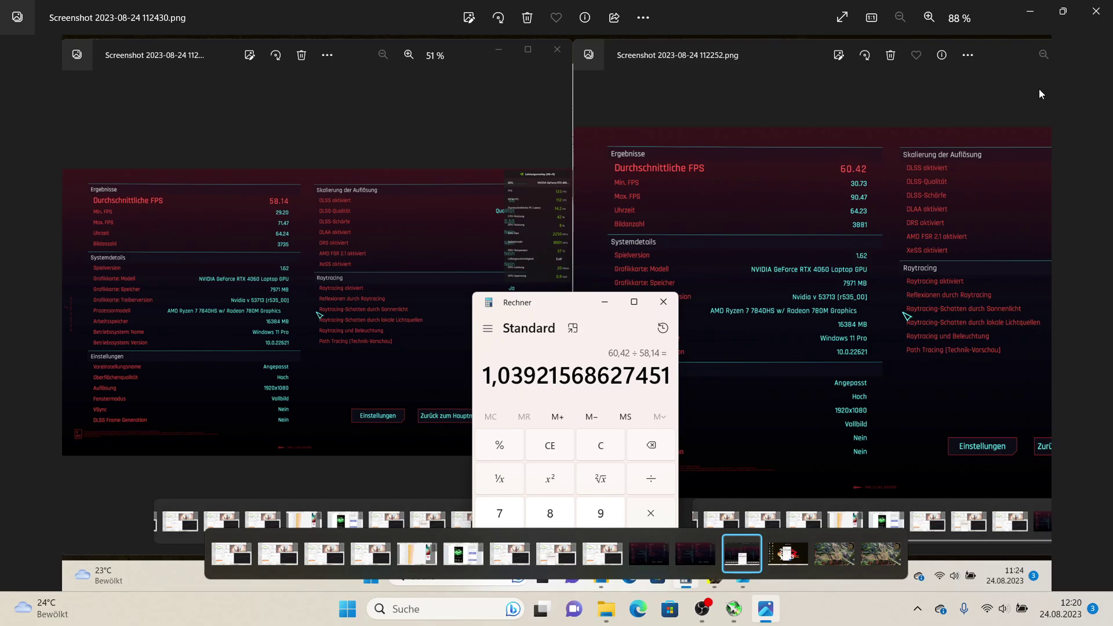
click(1102, 13)
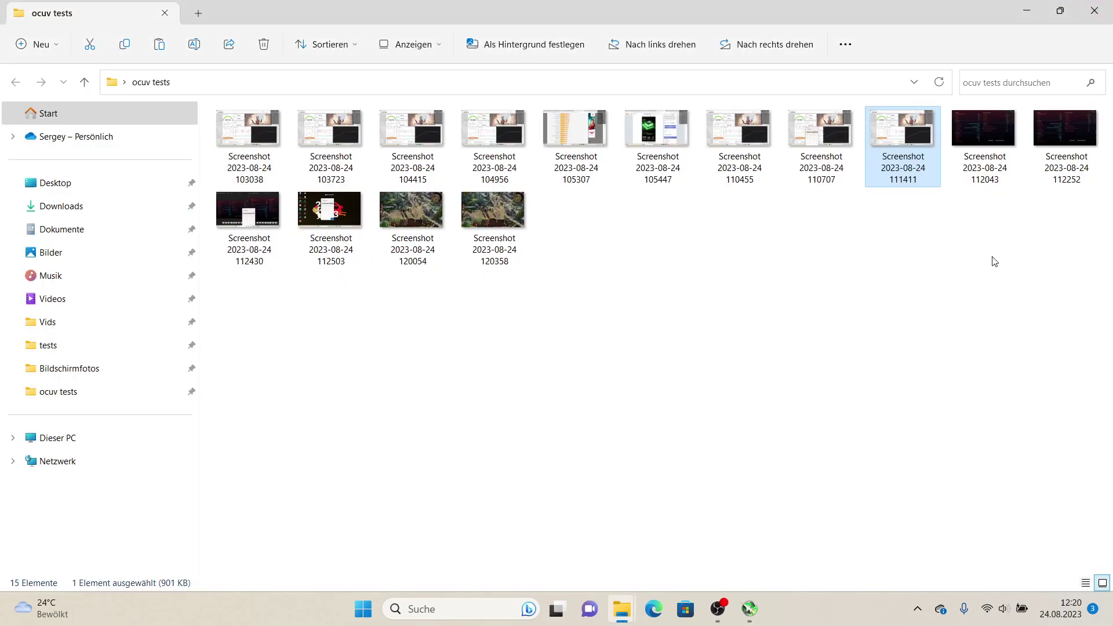
Review the screenshots from 112043 through 112503, ending on the 2760 ÷ 2505 calculation, then close the viewer
click(991, 148)
double_click(991, 148)
key(Right)
key(Right)
key(Right)
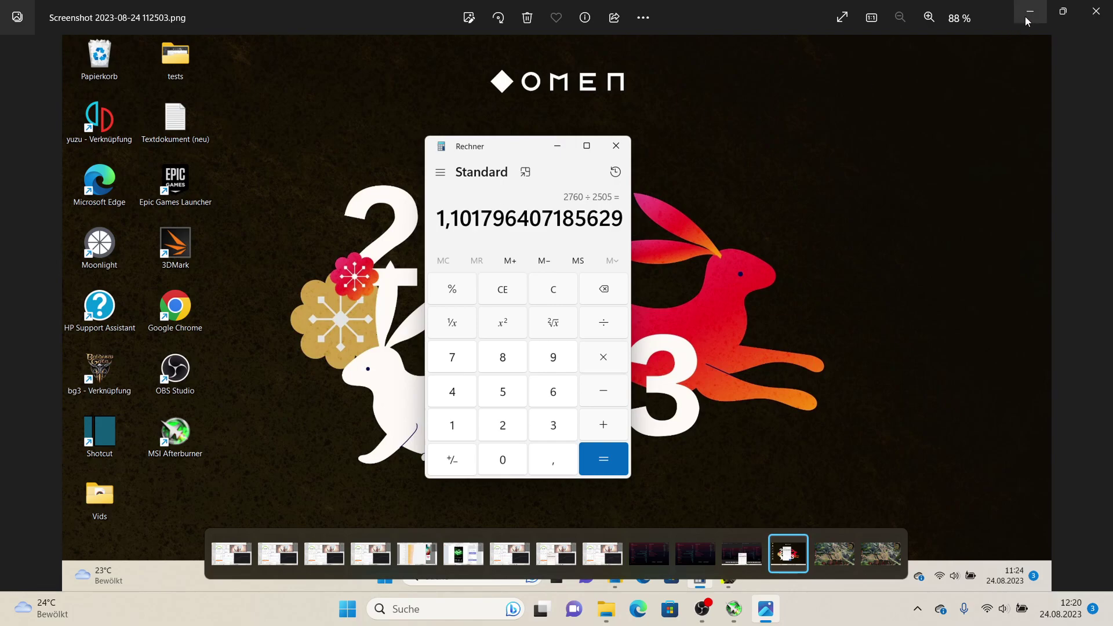
click(1098, 11)
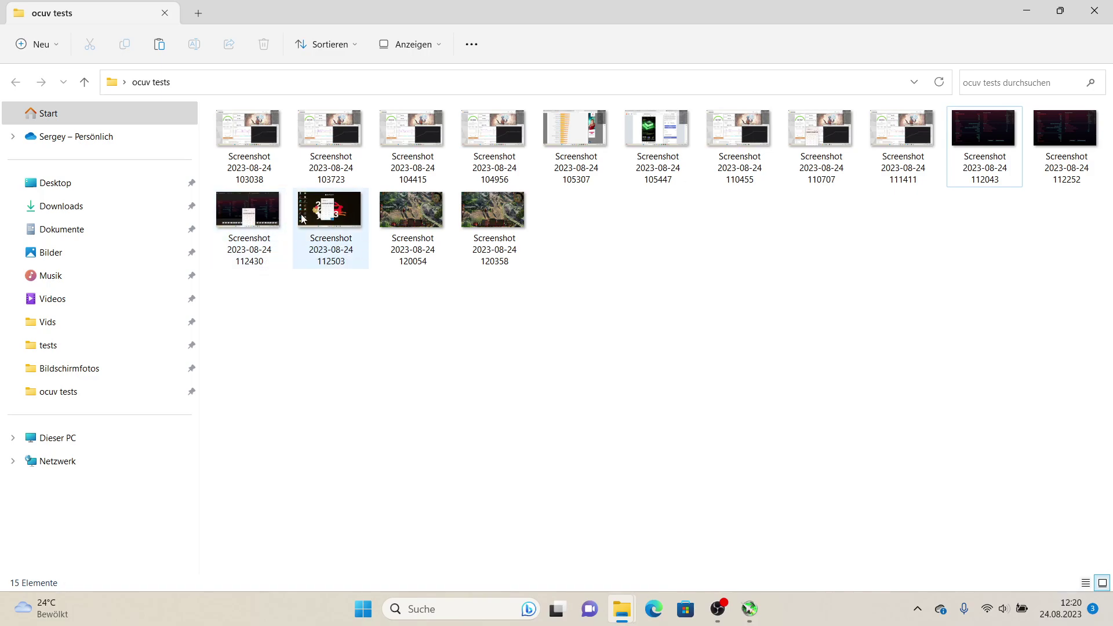
Review the screenshots from 112430 through 120358, compare the game screenshots 120054 and 120358, and minimize the viewer
double_click(283, 218)
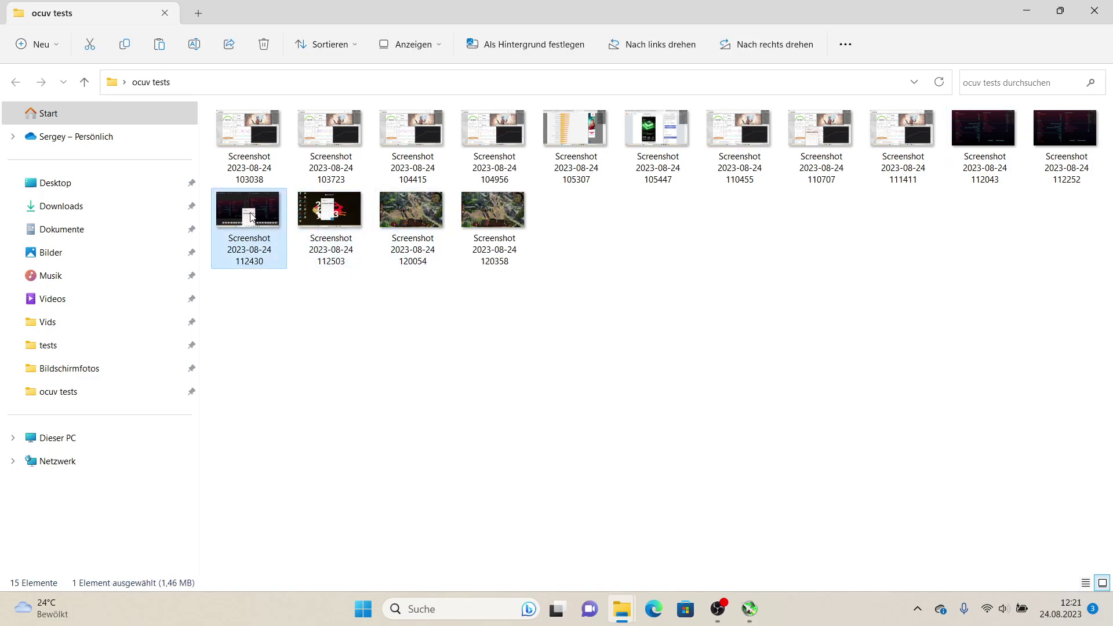
key(Right)
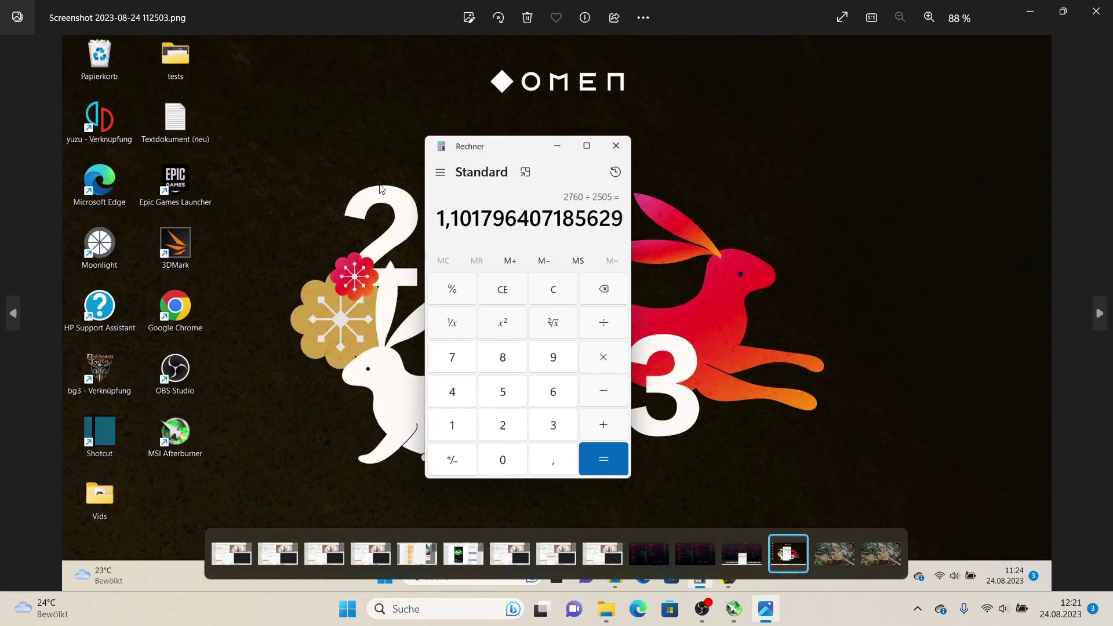
key(Right)
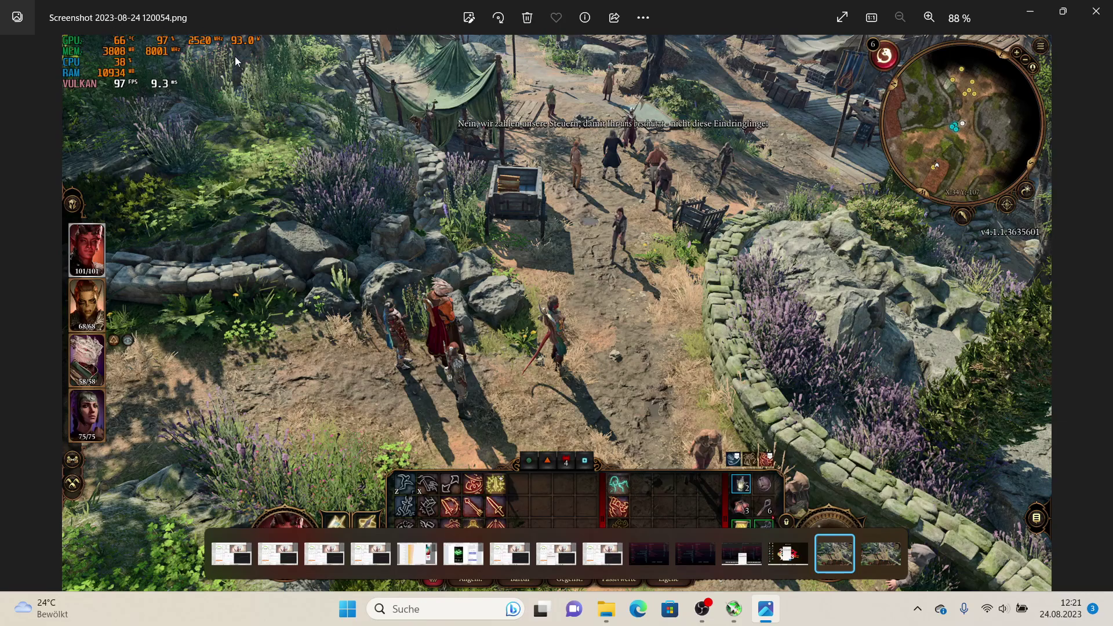
key(Right)
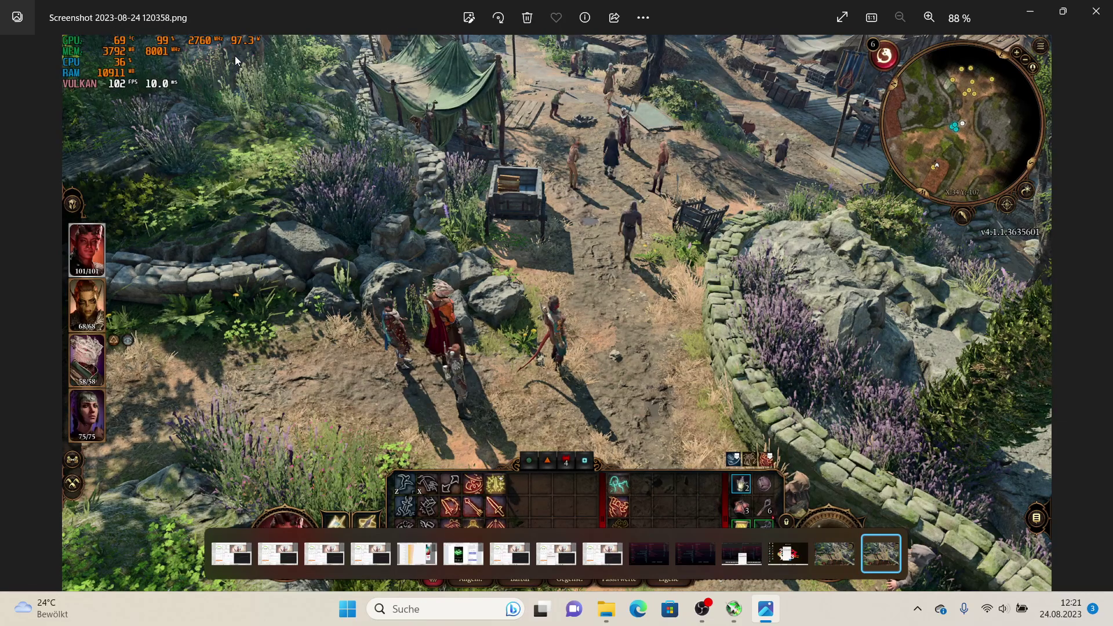
key(Left)
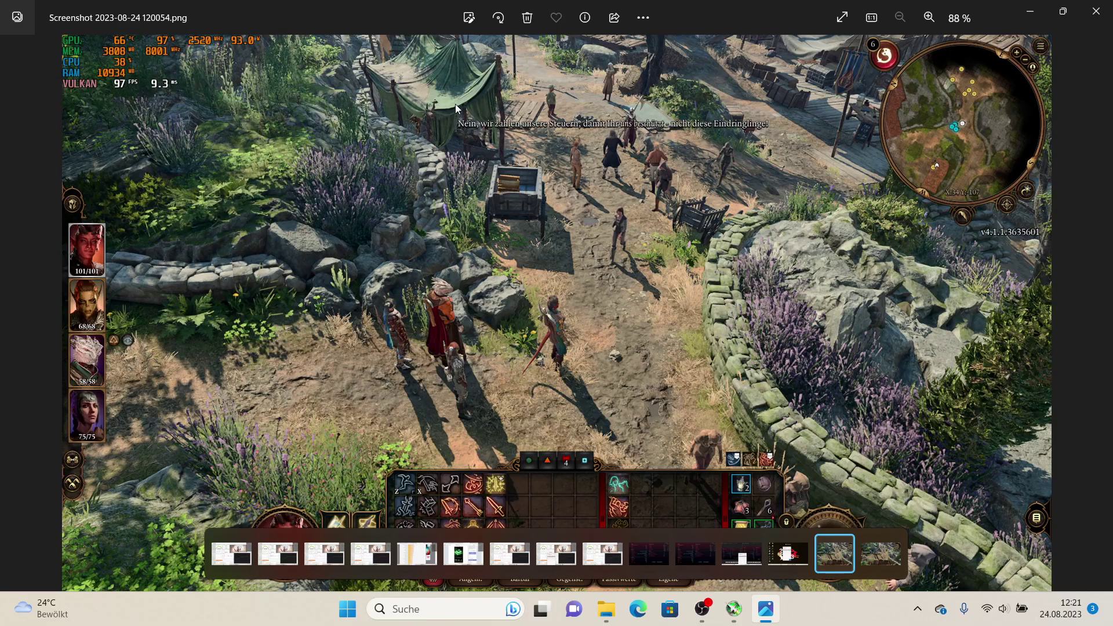
key(Right)
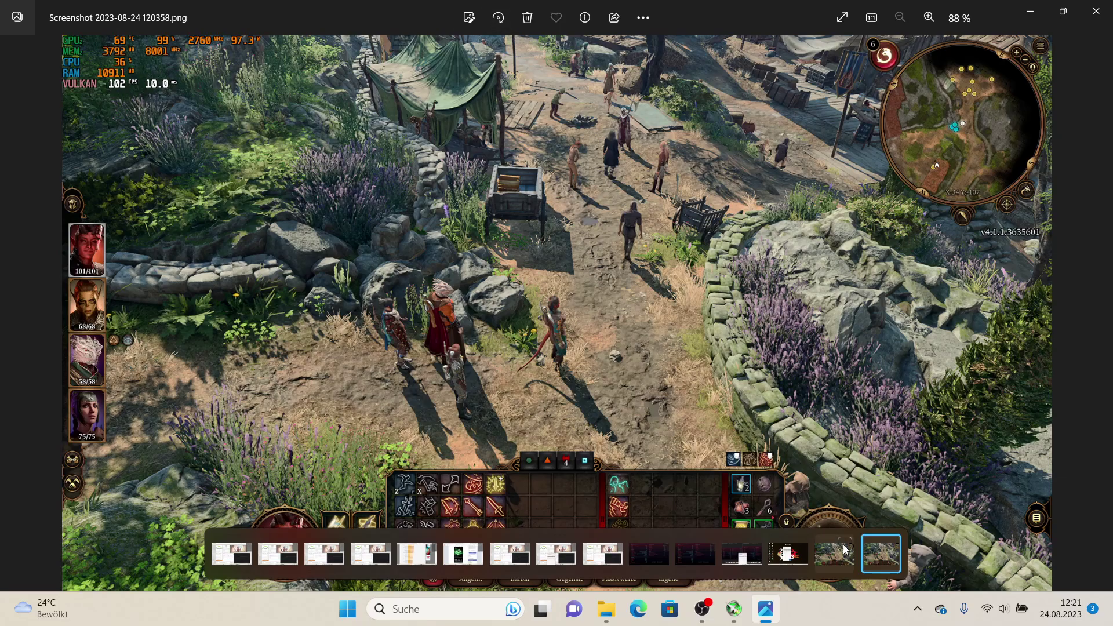
click(1030, 11)
Find and launch the Rechner calculator, and bring it up over the 120358 game screenshot
click(458, 609)
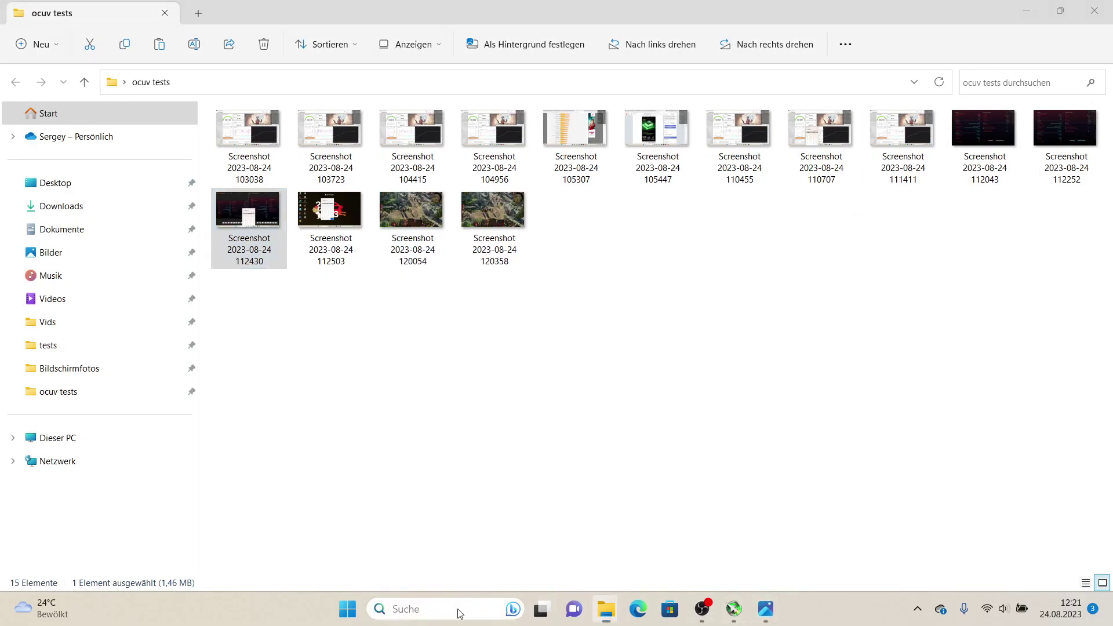
text(rechn)
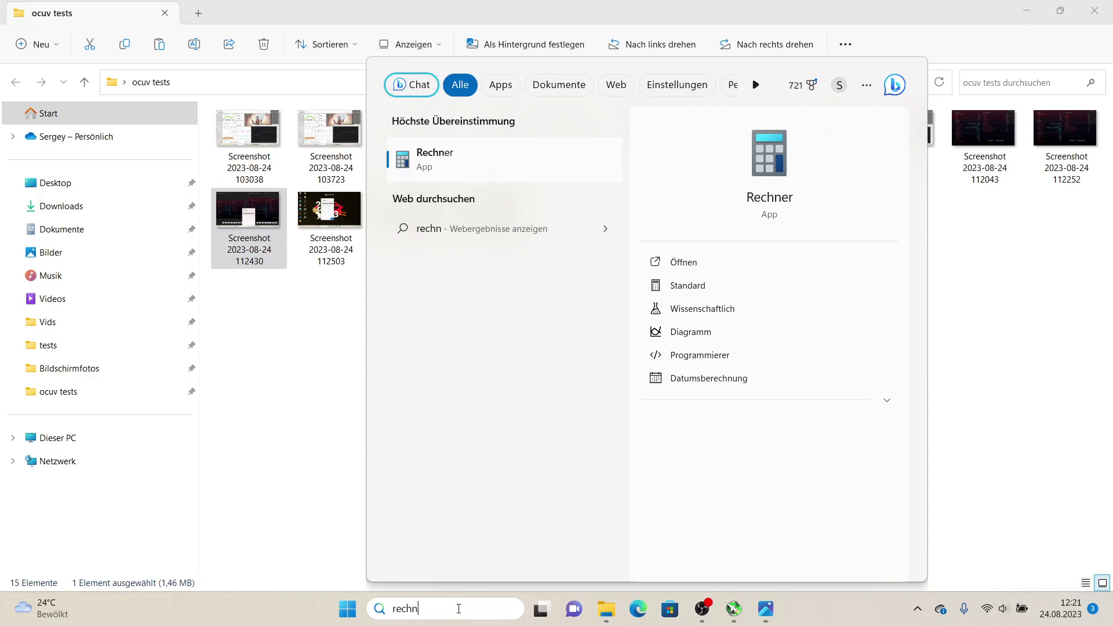
key(Return)
click(763, 608)
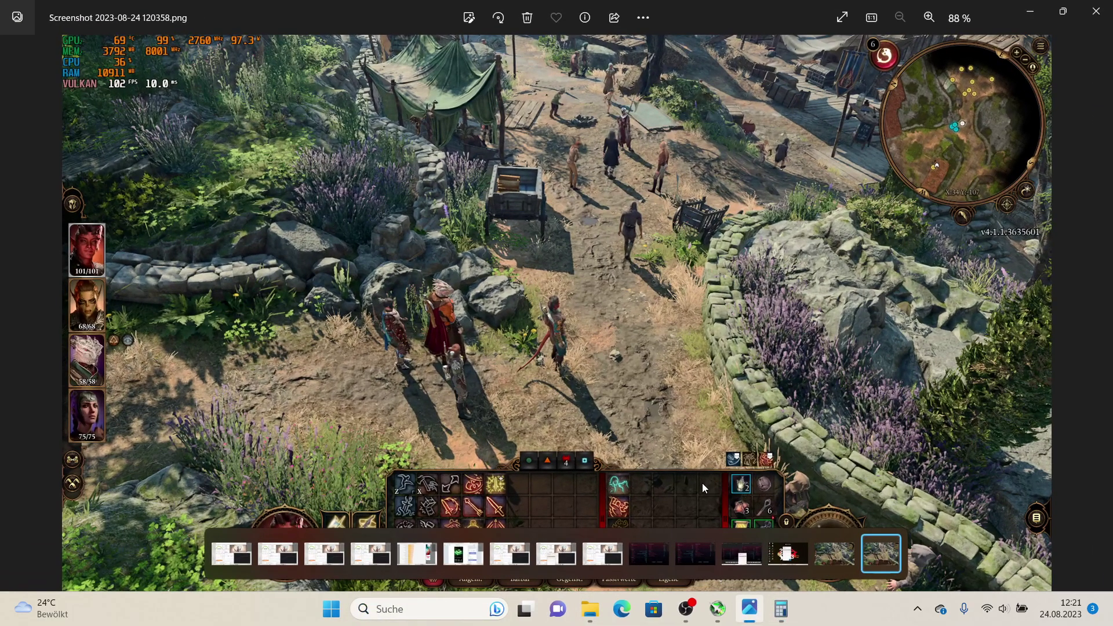
click(786, 609)
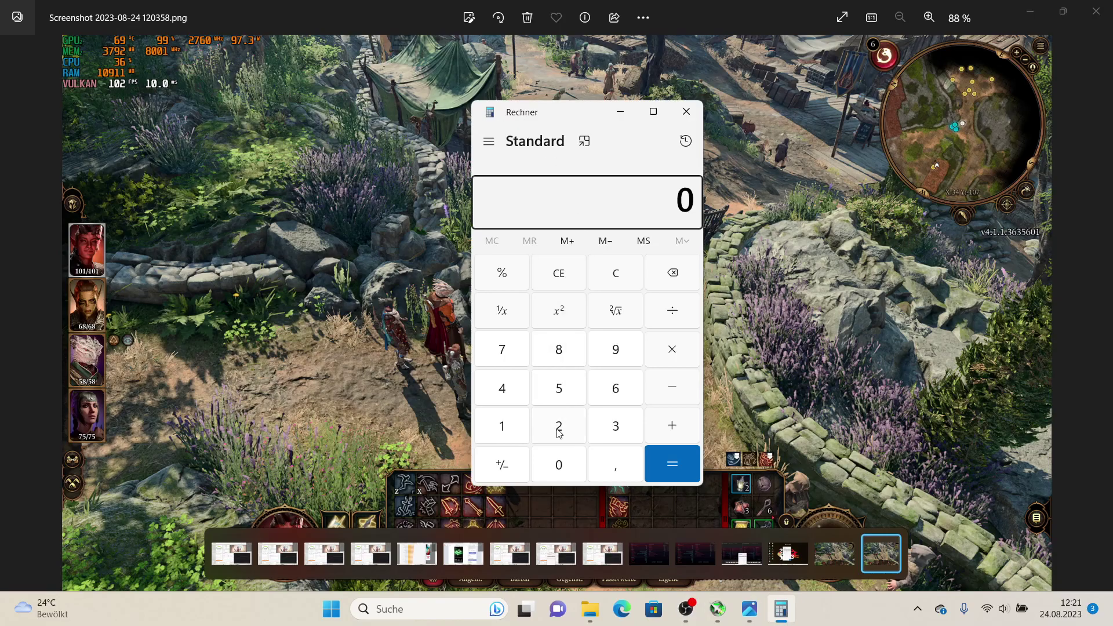
Calculate 102 ÷ 97 in the calculator, taking the FPS values from screenshots 120358 and 120054
click(515, 438)
click(557, 461)
click(567, 431)
click(685, 324)
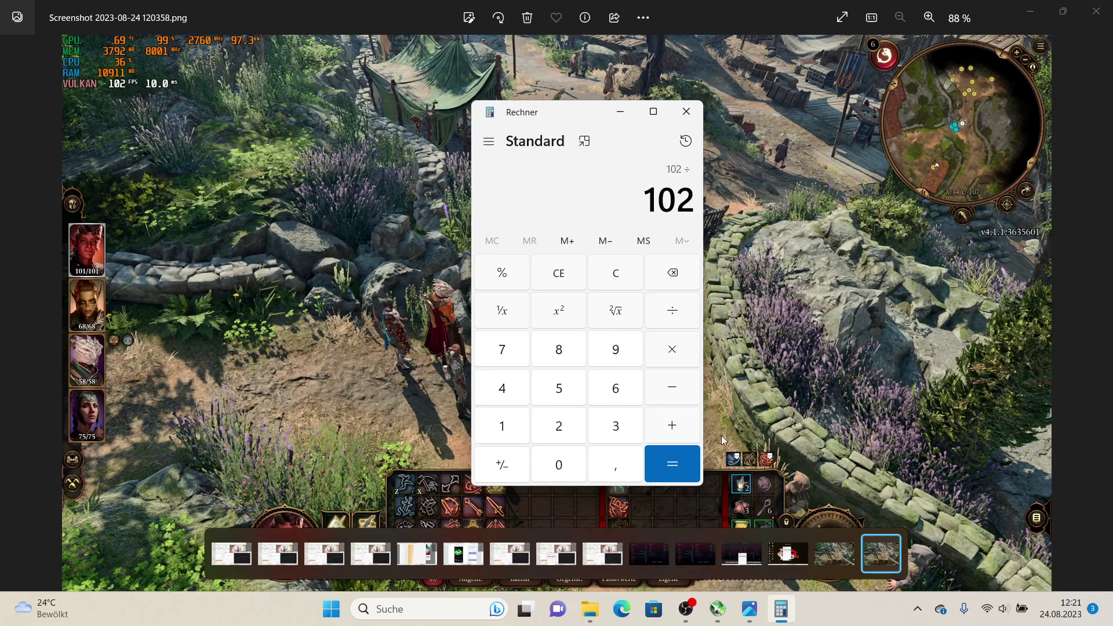
click(748, 615)
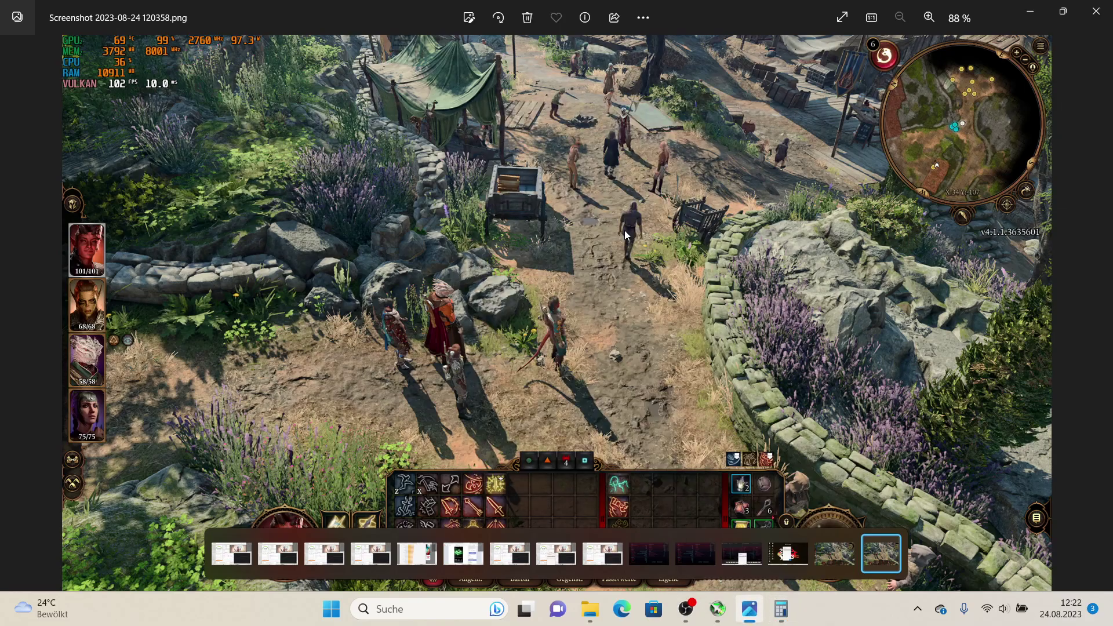
key(Left)
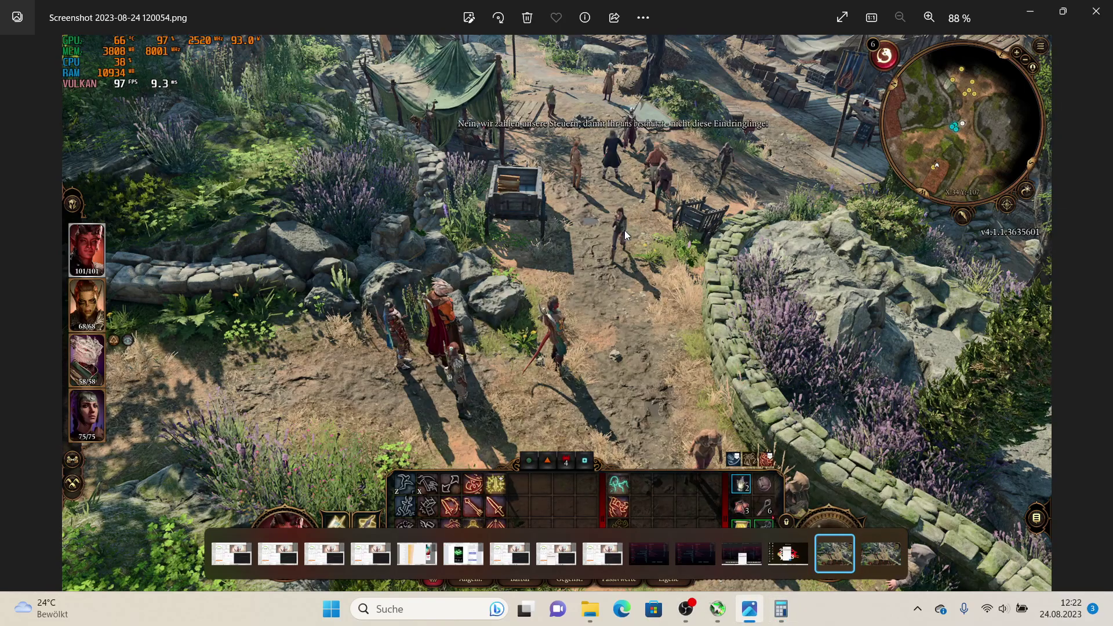
click(781, 609)
click(610, 350)
click(510, 358)
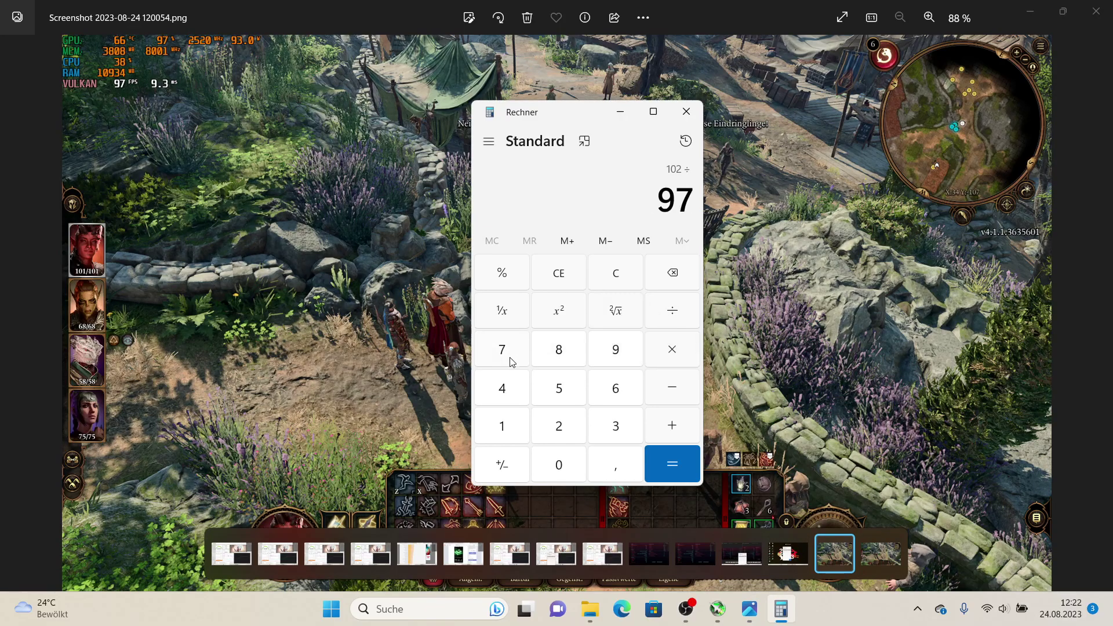
click(671, 464)
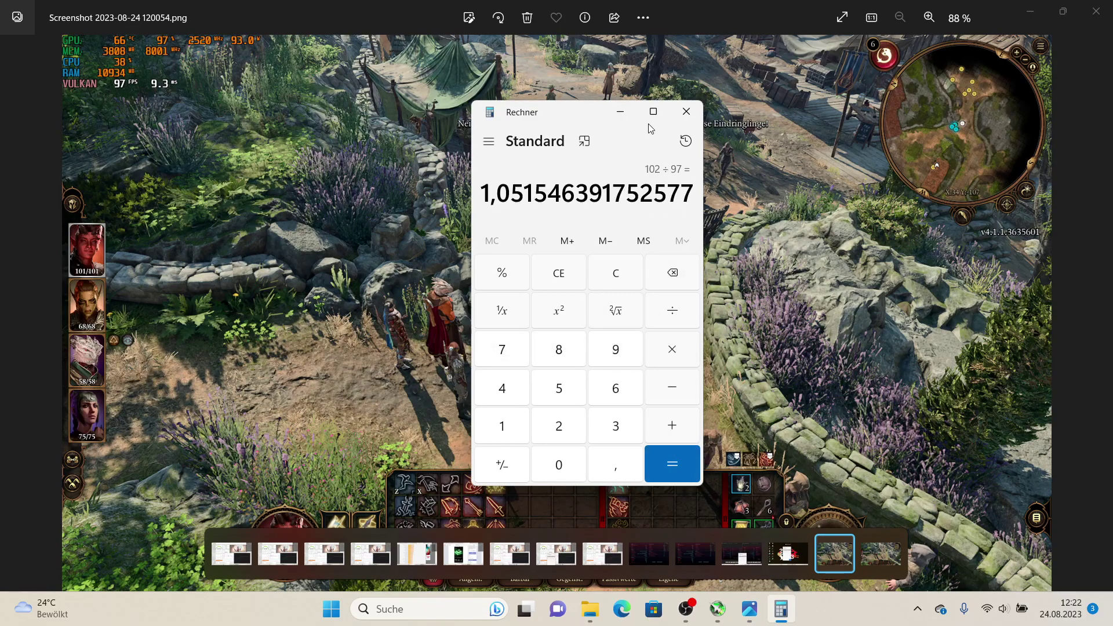
Minimize the calculator and the game screenshot, and view the 3DMark screenshot 103038 maximized alongside the following one
click(622, 112)
click(1031, 11)
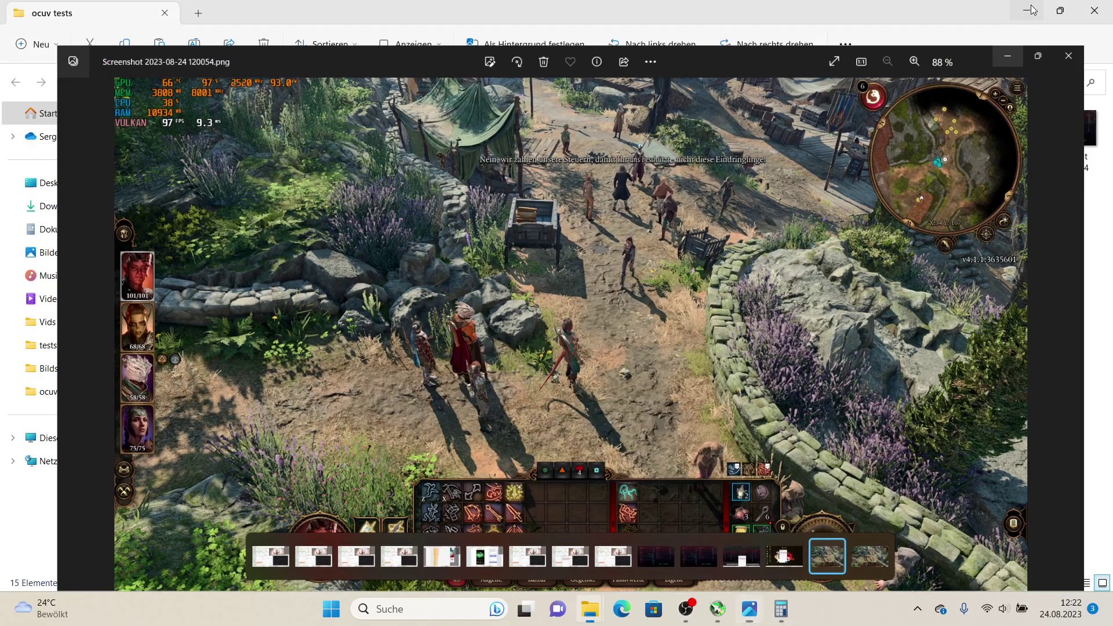
click(642, 399)
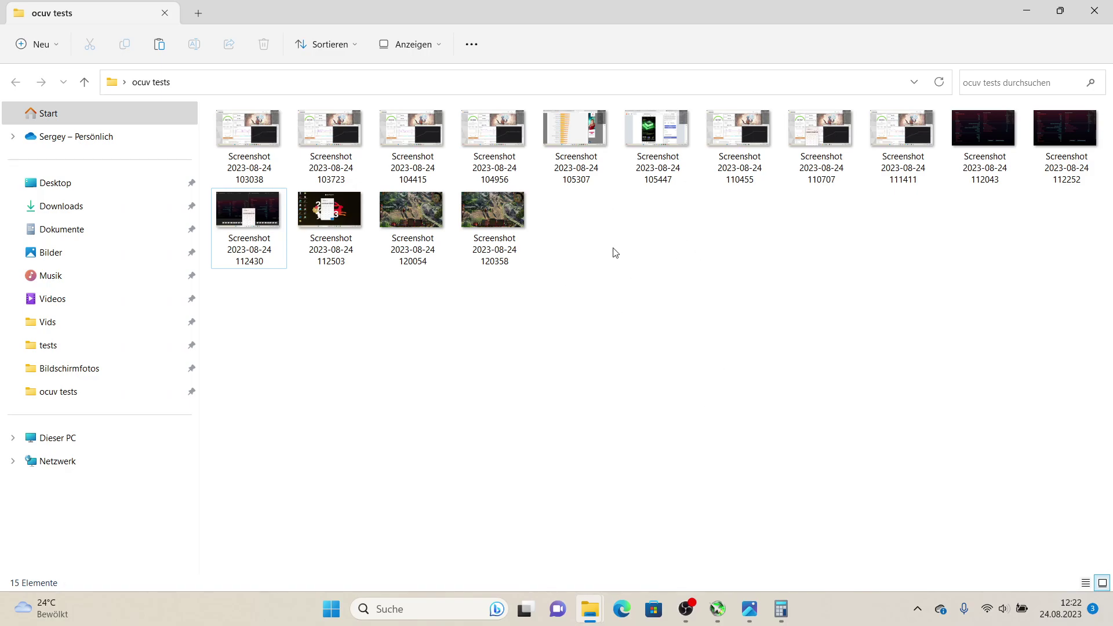
double_click(253, 126)
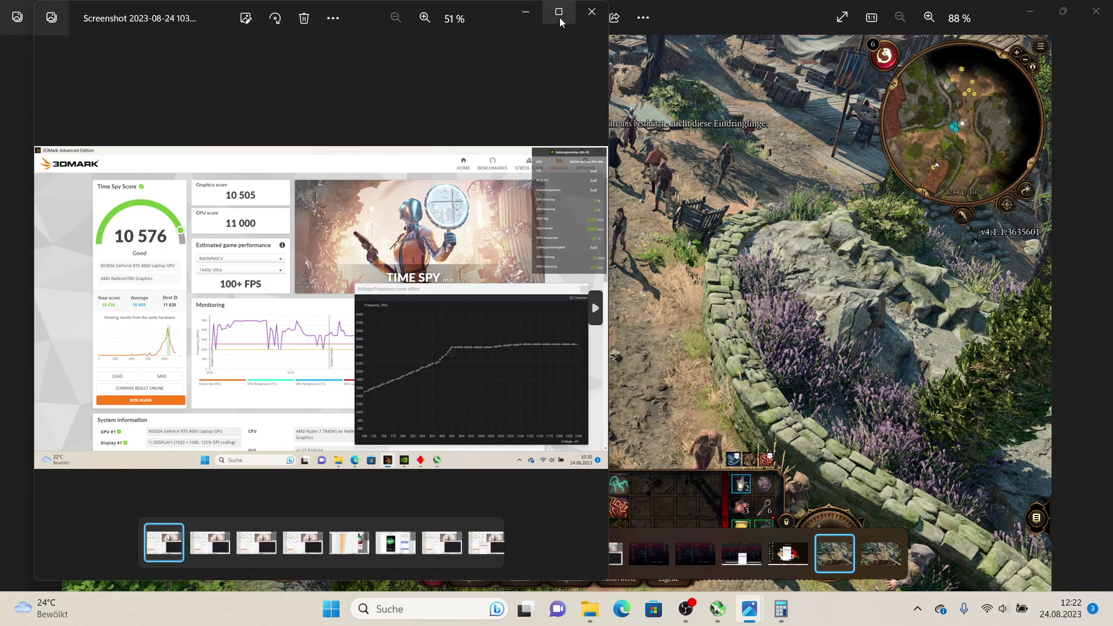
click(558, 12)
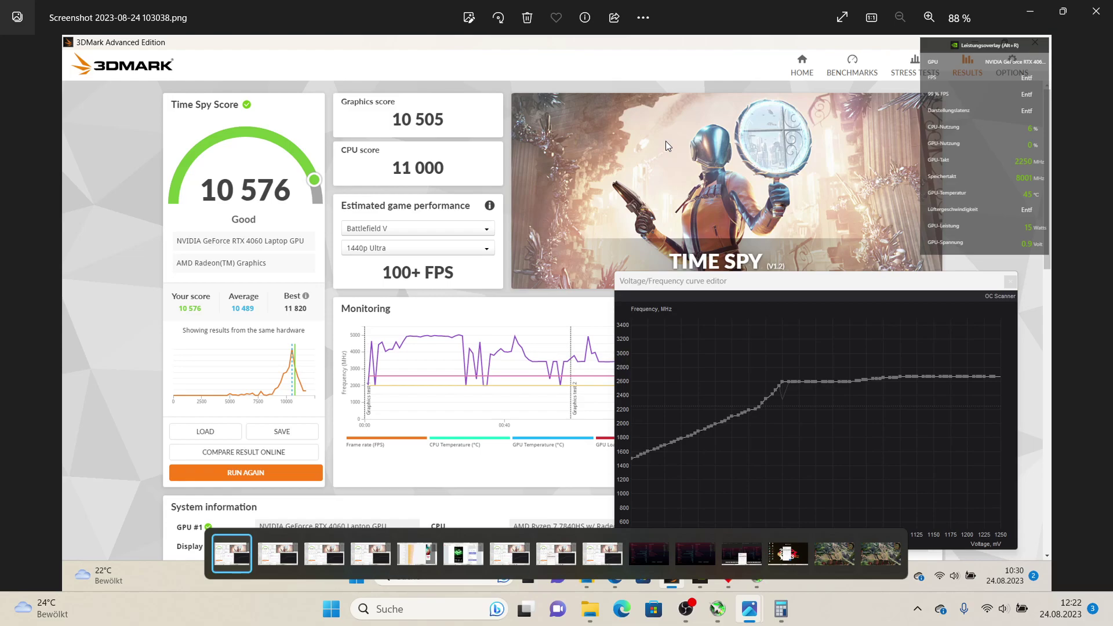
key(Right)
key(Left)
Clear the open windows to the desktop and review 3dmark_performance_auto_fans.png maximized, then minimize the viewer
click(1032, 9)
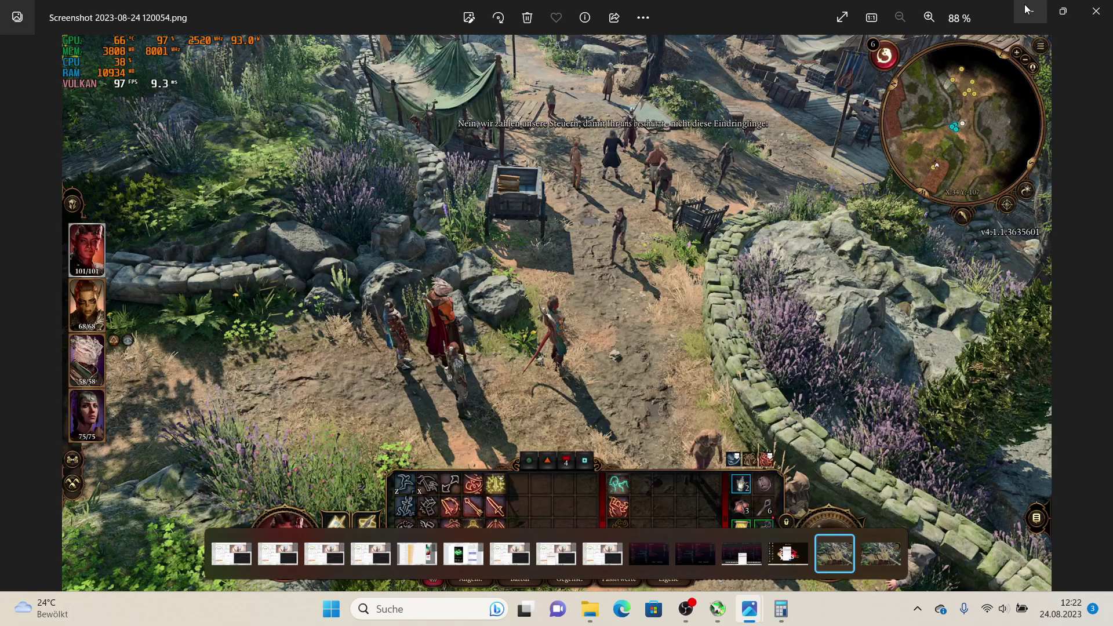
click(1031, 9)
click(1032, 10)
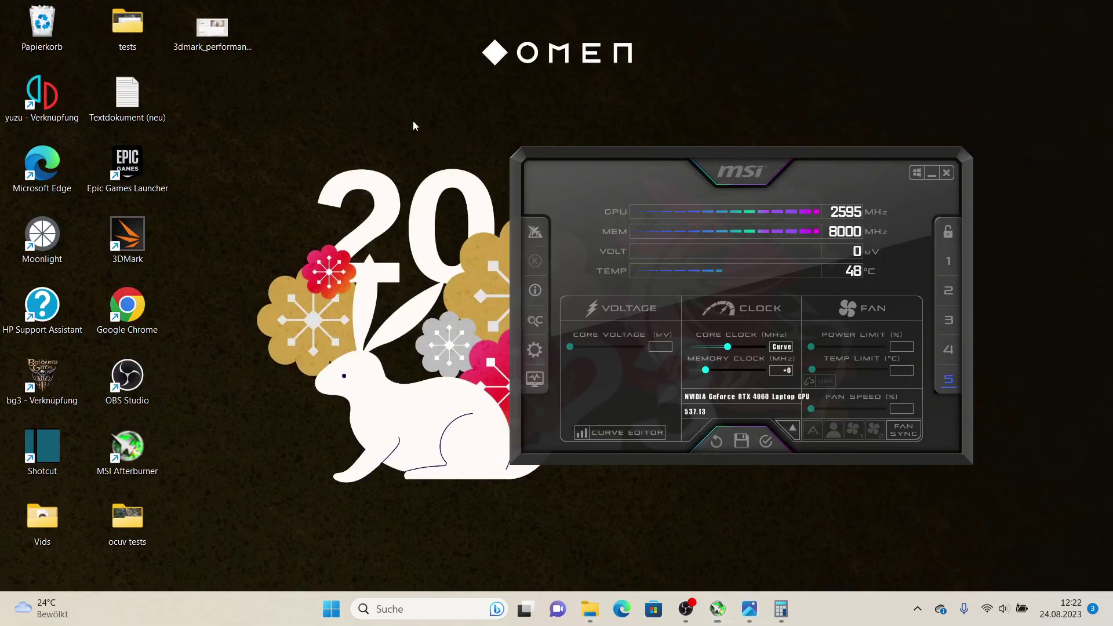
double_click(226, 28)
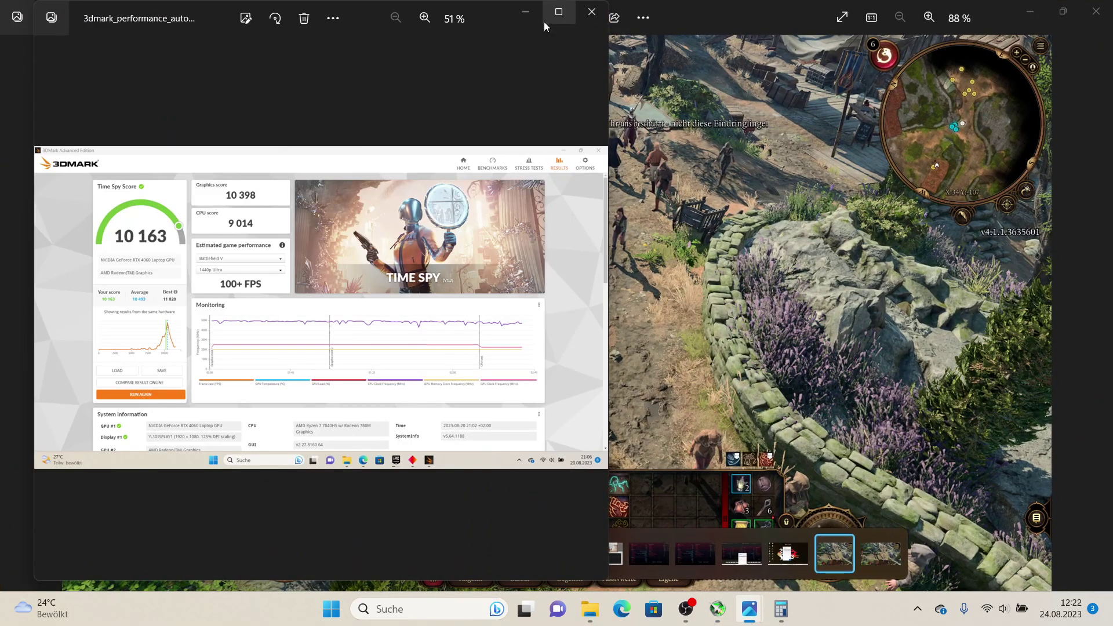
click(551, 14)
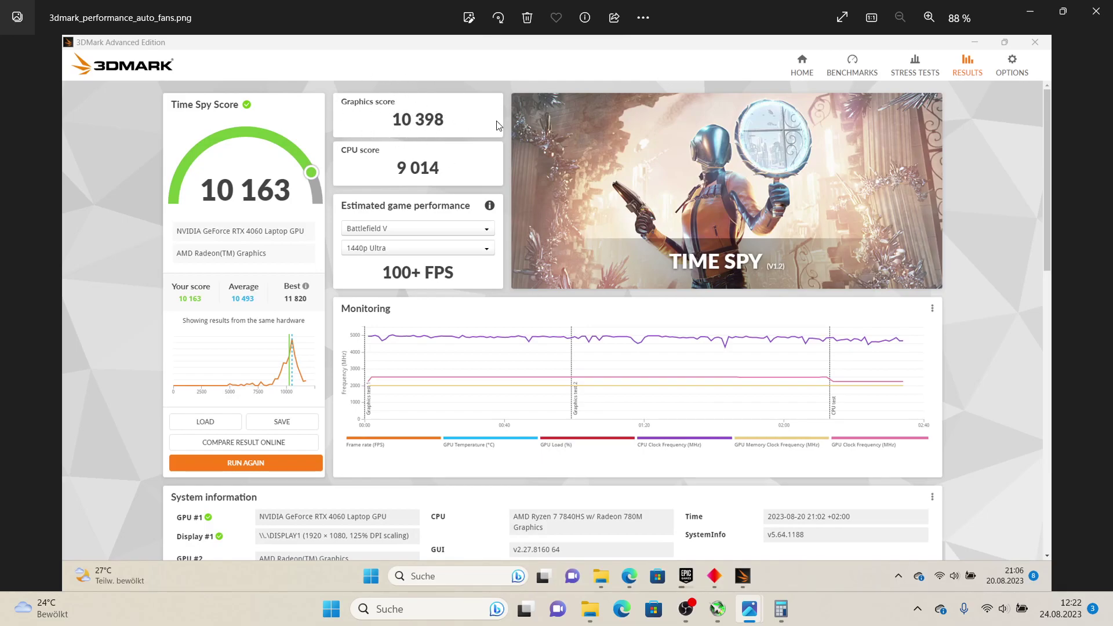
click(1037, 12)
click(1032, 11)
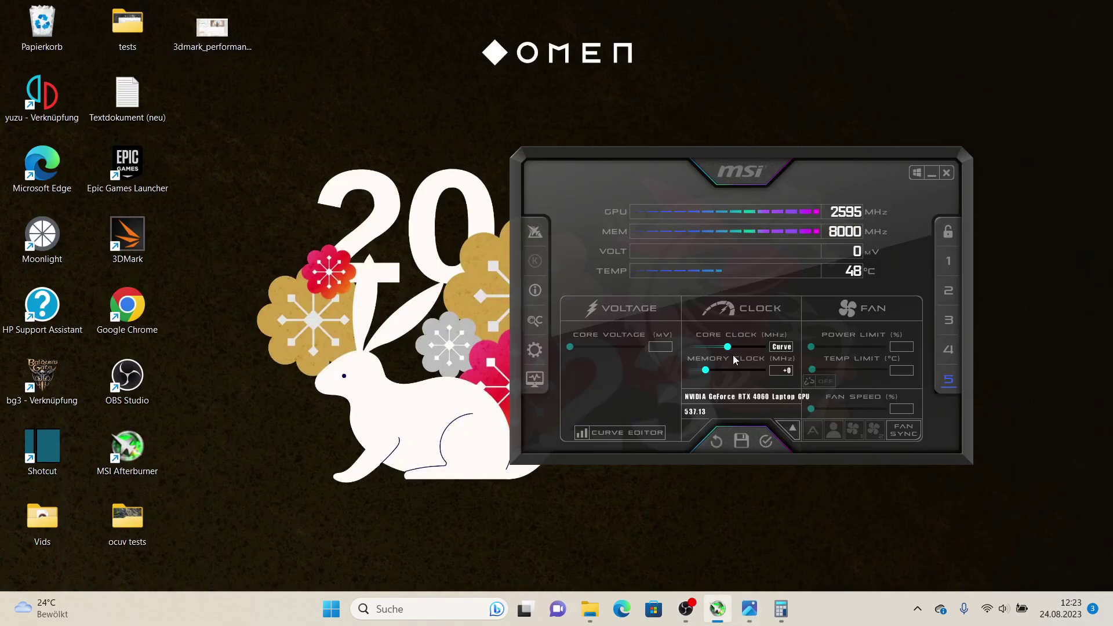
Return to the ocuv tests folder and examine the GPU ranking in screenshot 105307 maximized
mouse_move(590, 608)
click(532, 557)
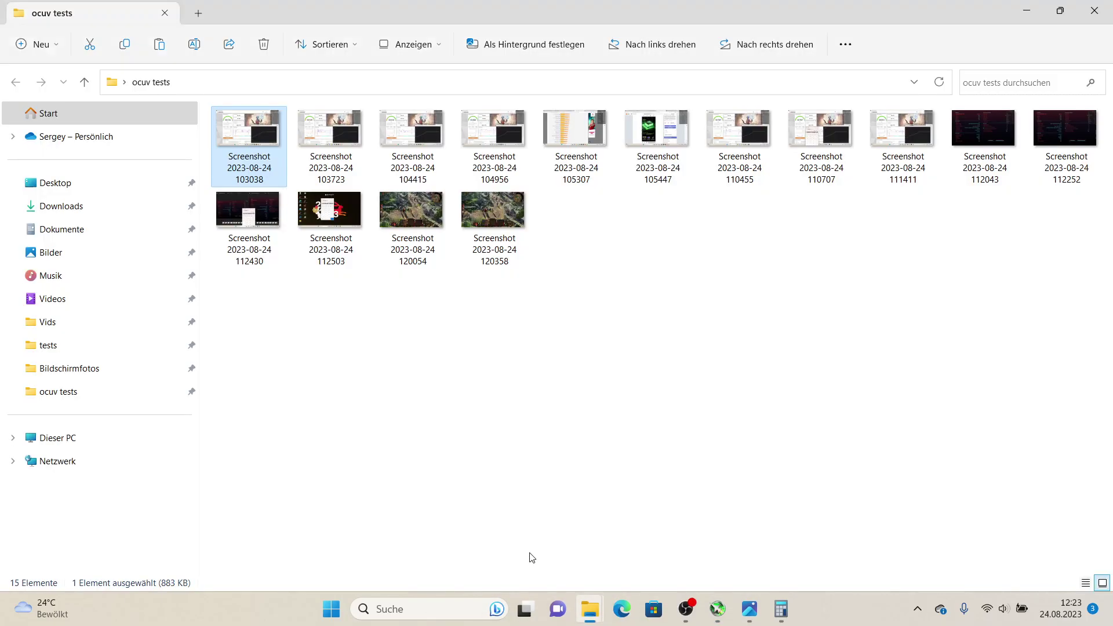
click(665, 352)
double_click(576, 130)
click(592, 15)
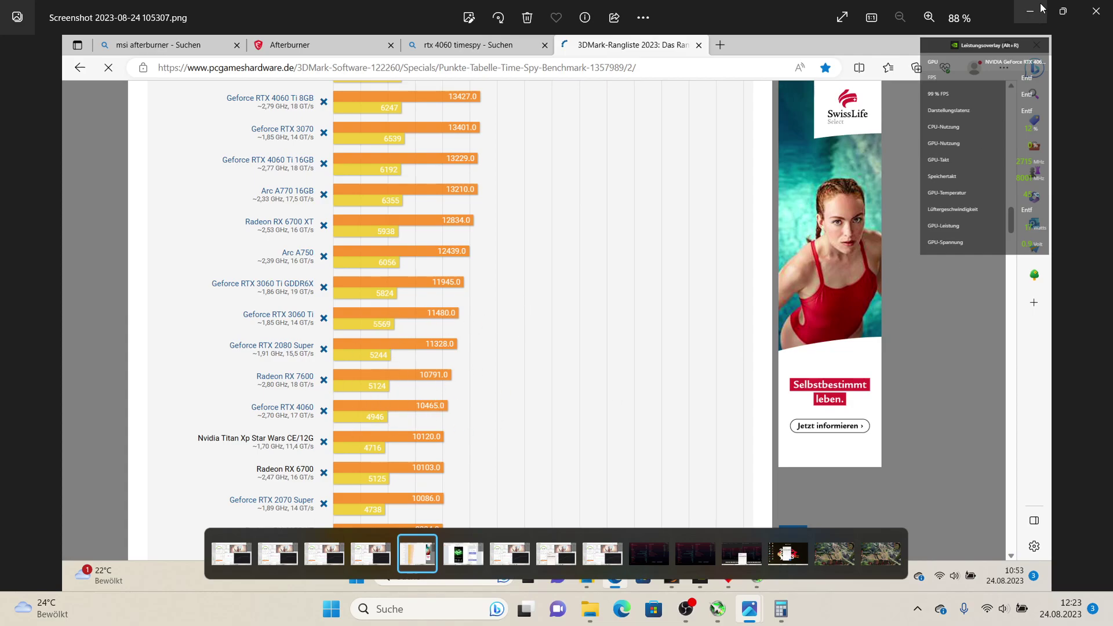
click(835, 554)
Open screenshot 111411 from the ocuv tests folder maximized and browse forward to the game screenshot 120054
mouse_move(590, 609)
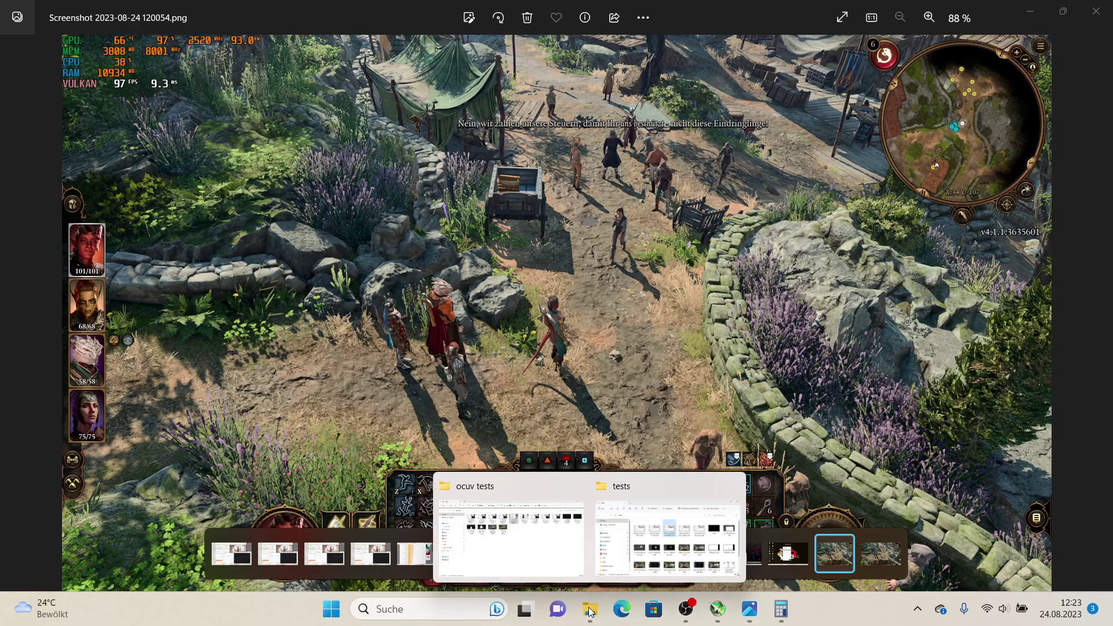
click(555, 538)
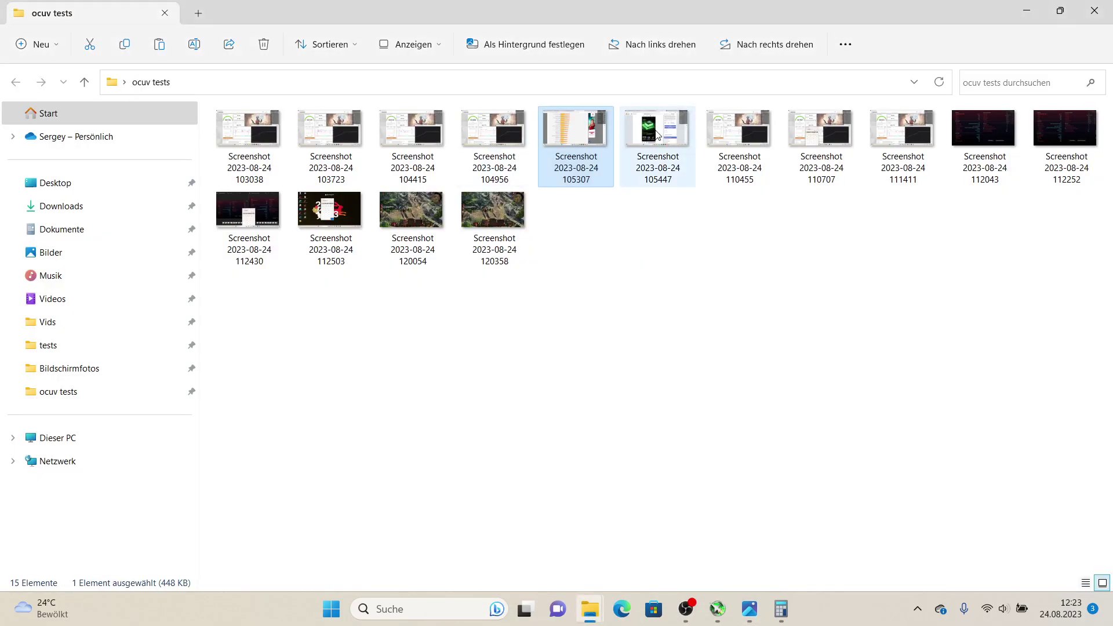
double_click(883, 130)
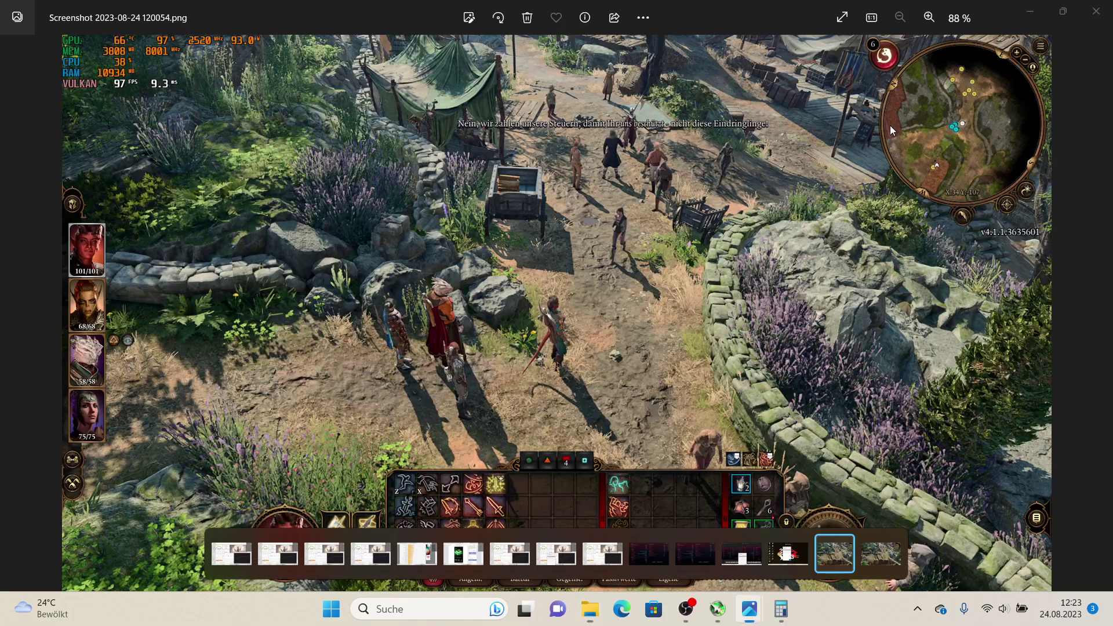
click(567, 16)
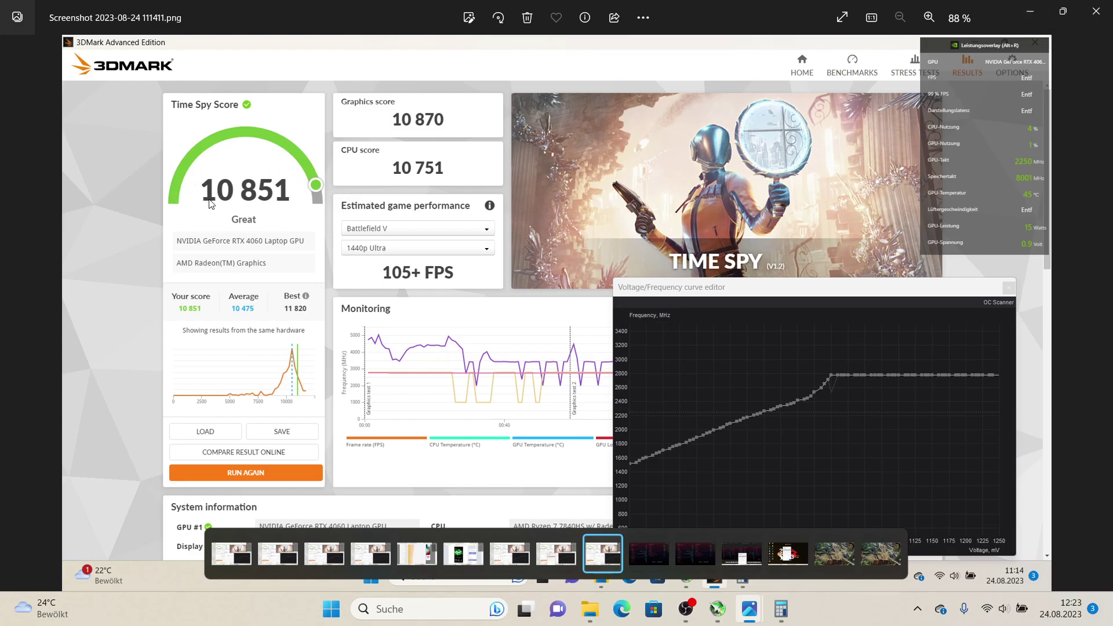
key(Right)
key(Right)
key(Right)
key(Right)
key(Right)
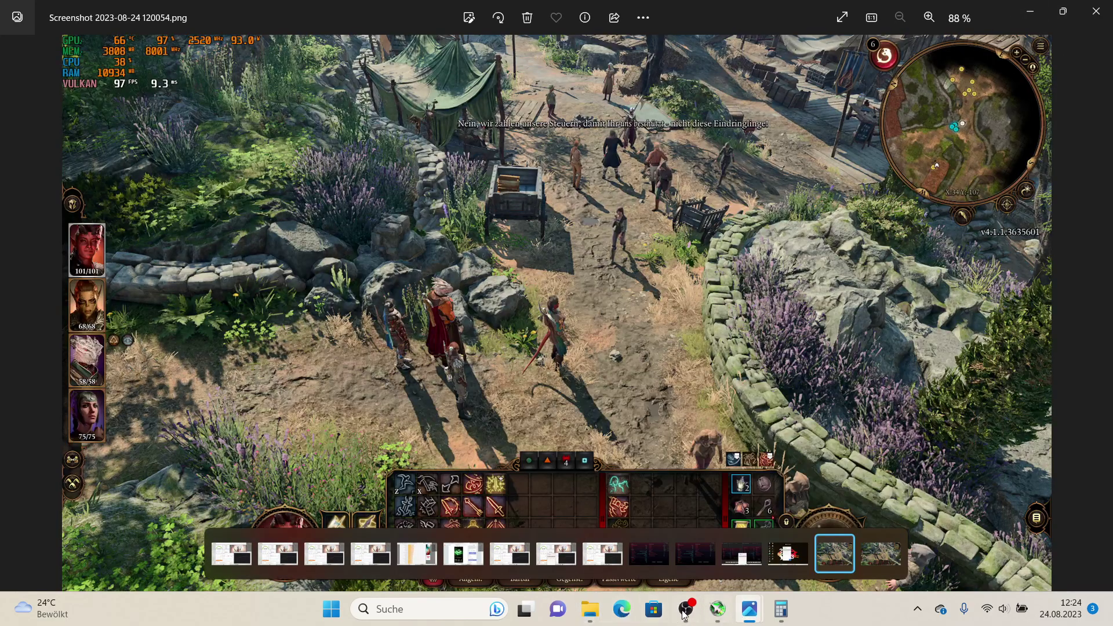
Go back to the ocuv tests folder, preview the MSI Afterburner window, and close the viewer showing screenshot 120054
mouse_move(590, 615)
click(526, 539)
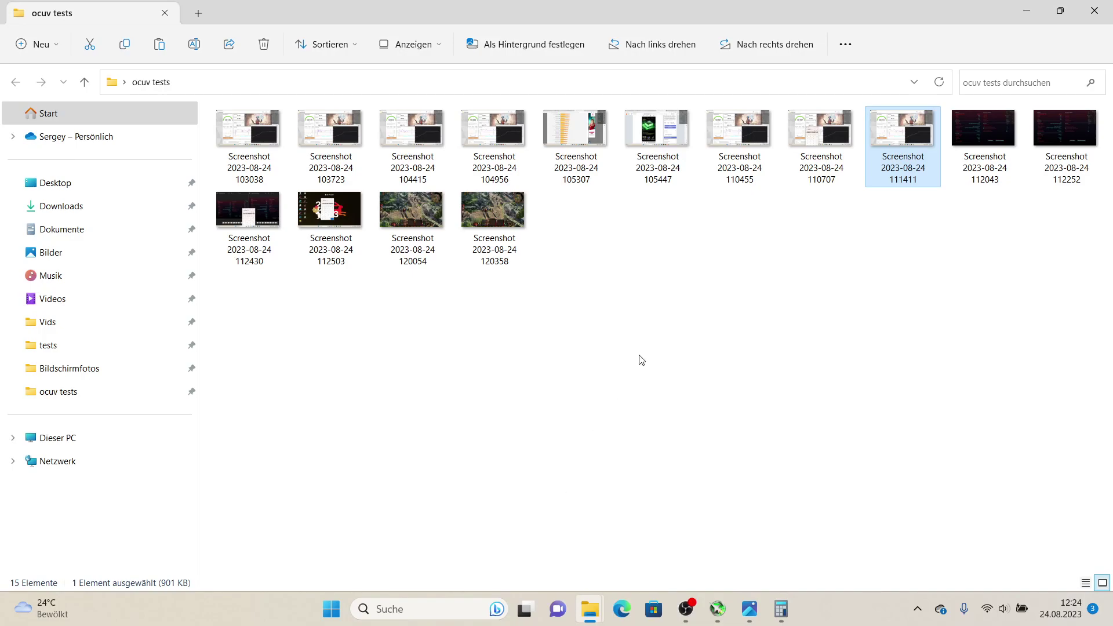
click(653, 359)
mouse_move(771, 610)
mouse_move(718, 611)
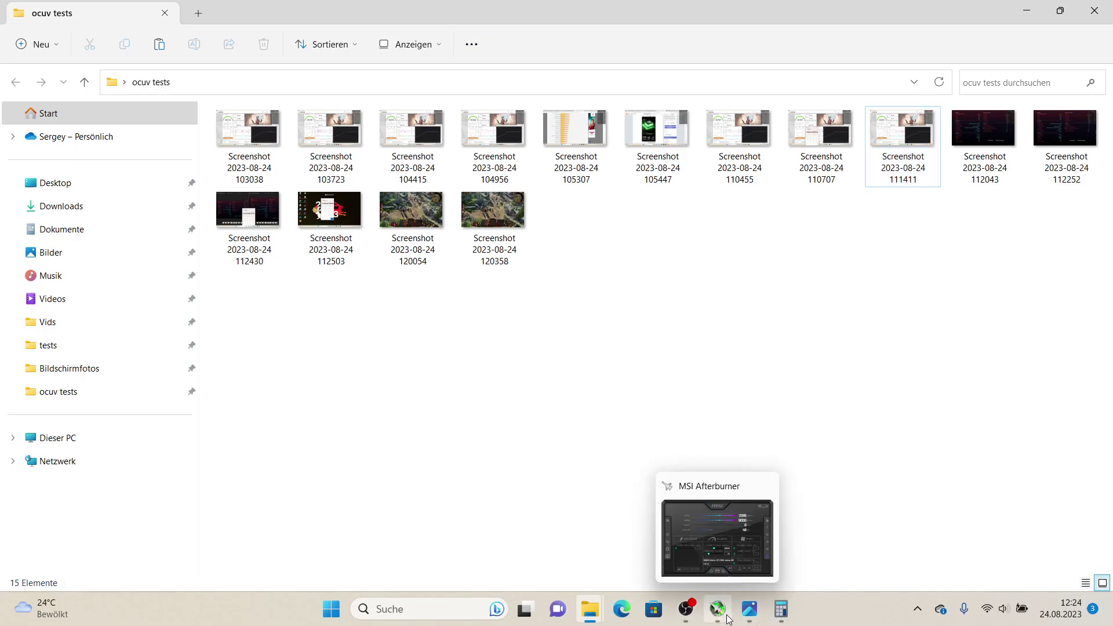
mouse_move(721, 544)
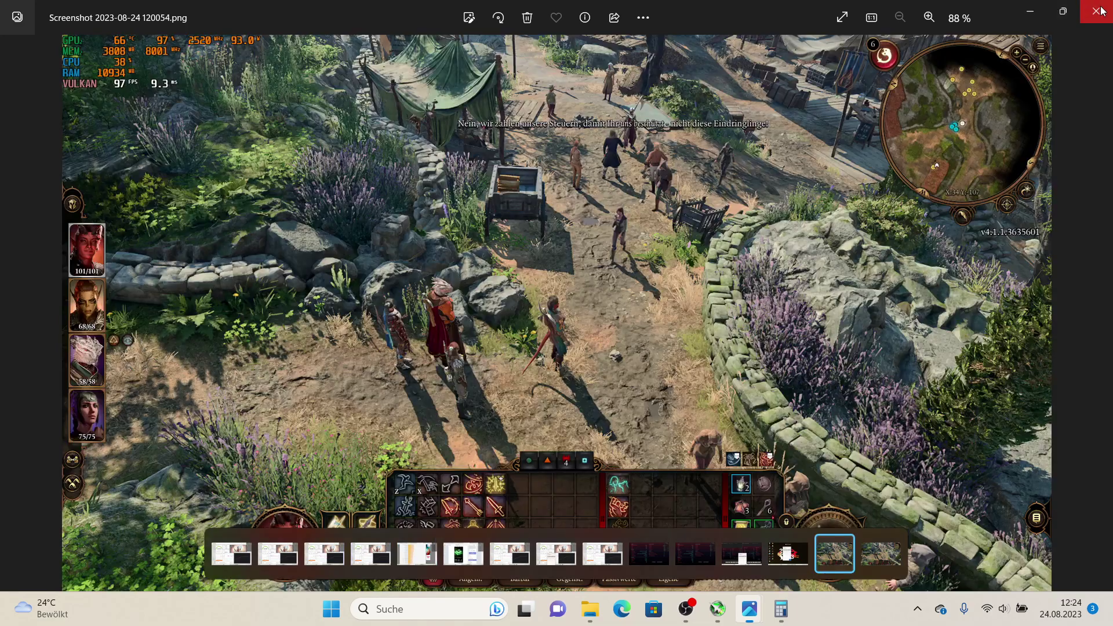
click(1102, 10)
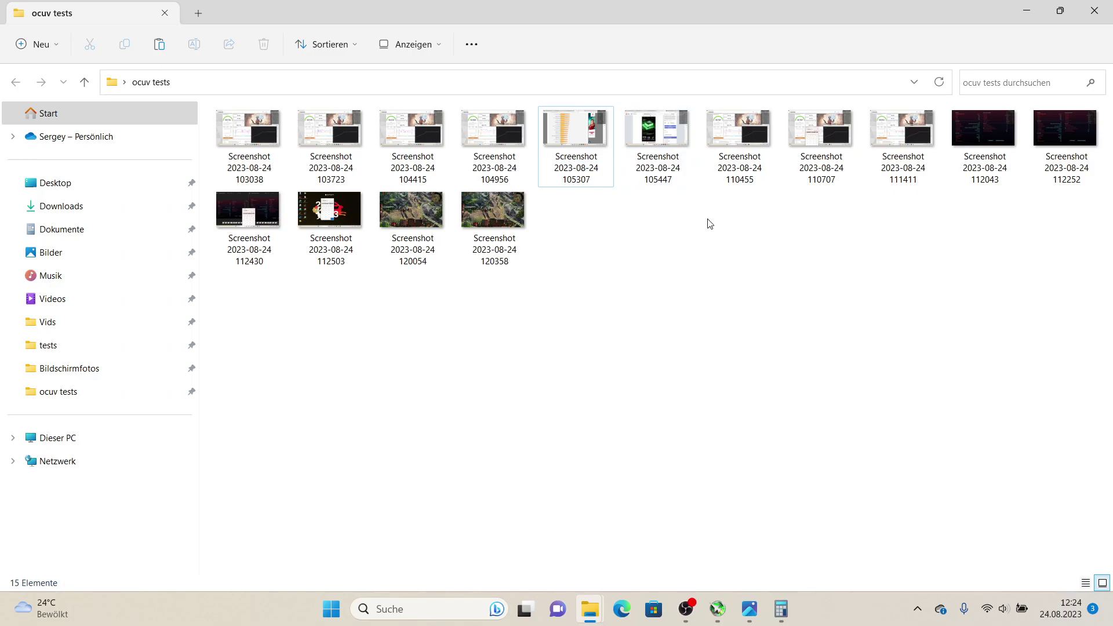
Open screenshot 103038 from the ocuv tests folder maximized, compare its Time Spy scores with screenshot 111411, and clear the windows to the desktop
double_click(247, 130)
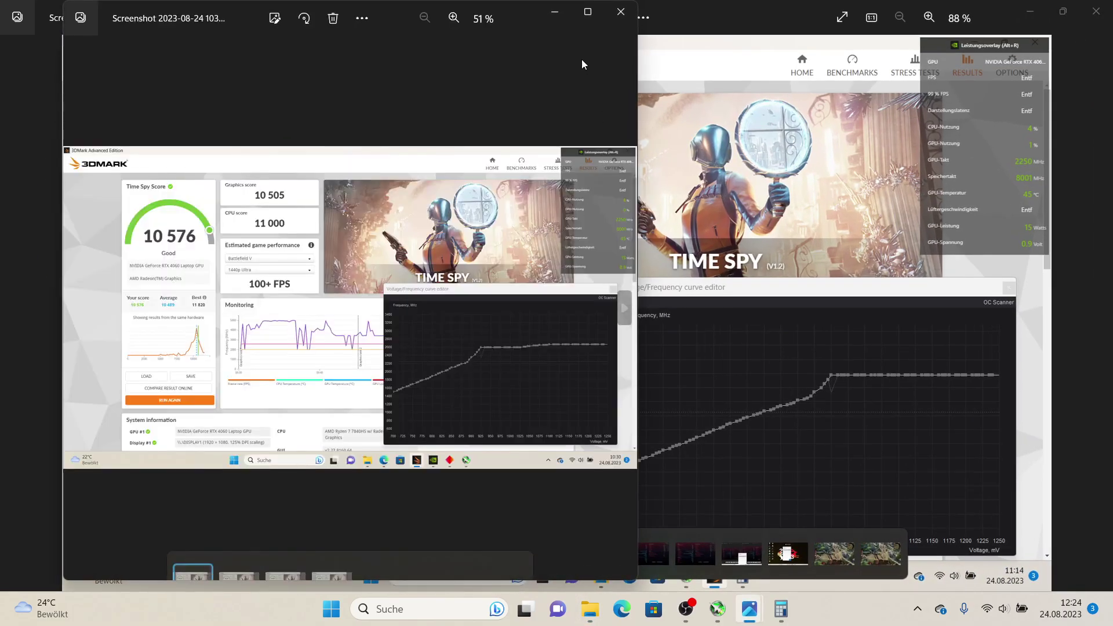
click(587, 12)
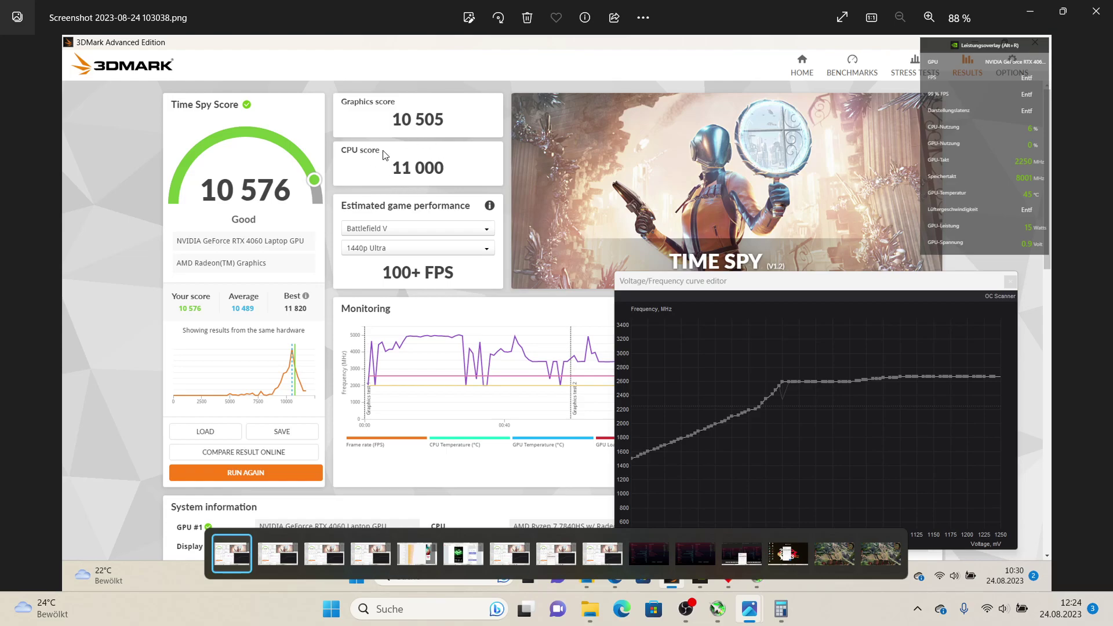
key(Right)
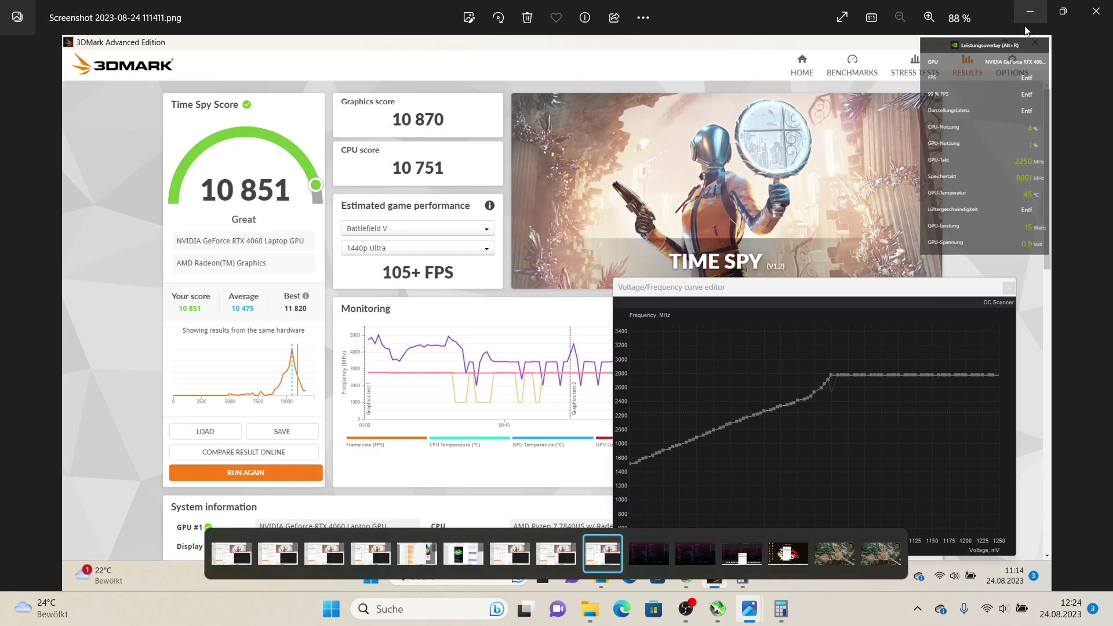
click(1031, 12)
click(1059, 9)
key(super+d)
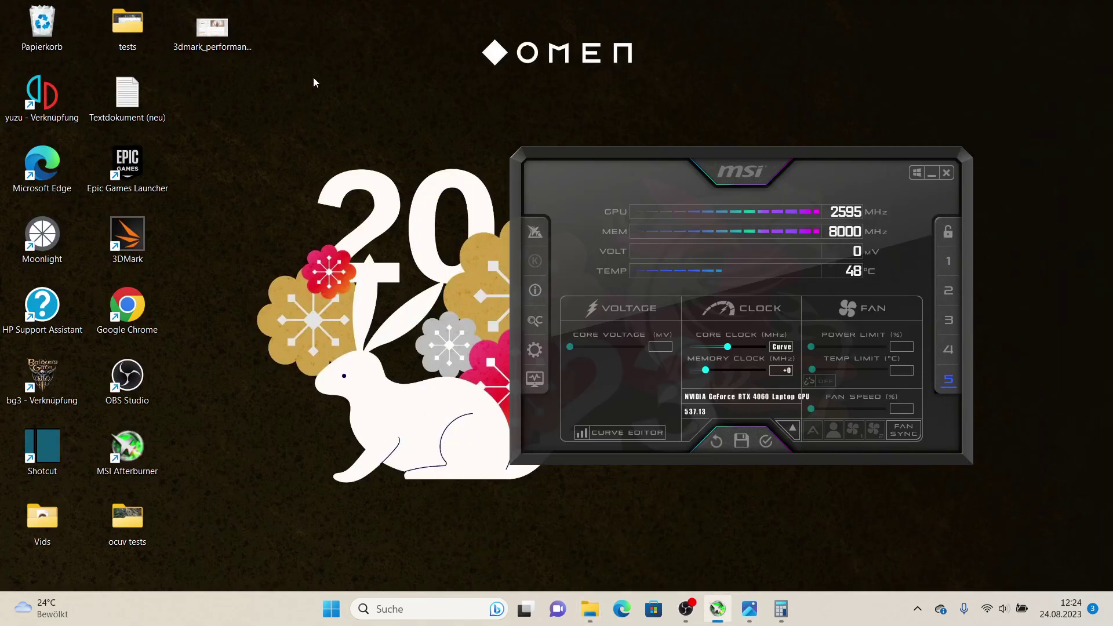
Close the viewer showing screenshot 111411, review the Time Spy result in 3dmark_performance_auto_fans.png maximized, and minimize it
key(alt+Tab)
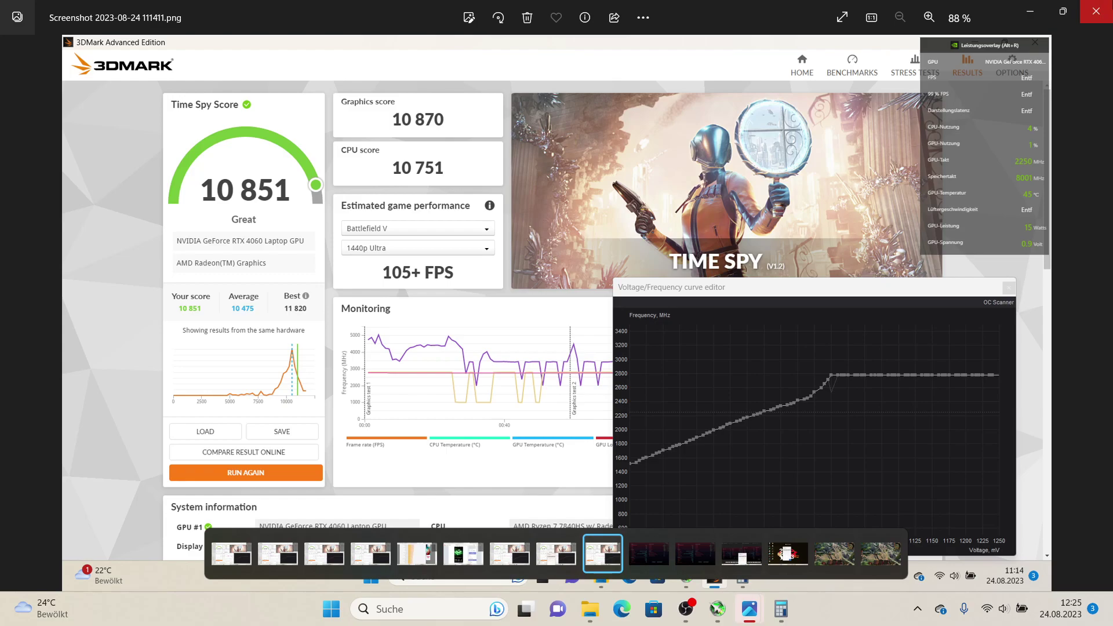
click(1096, 12)
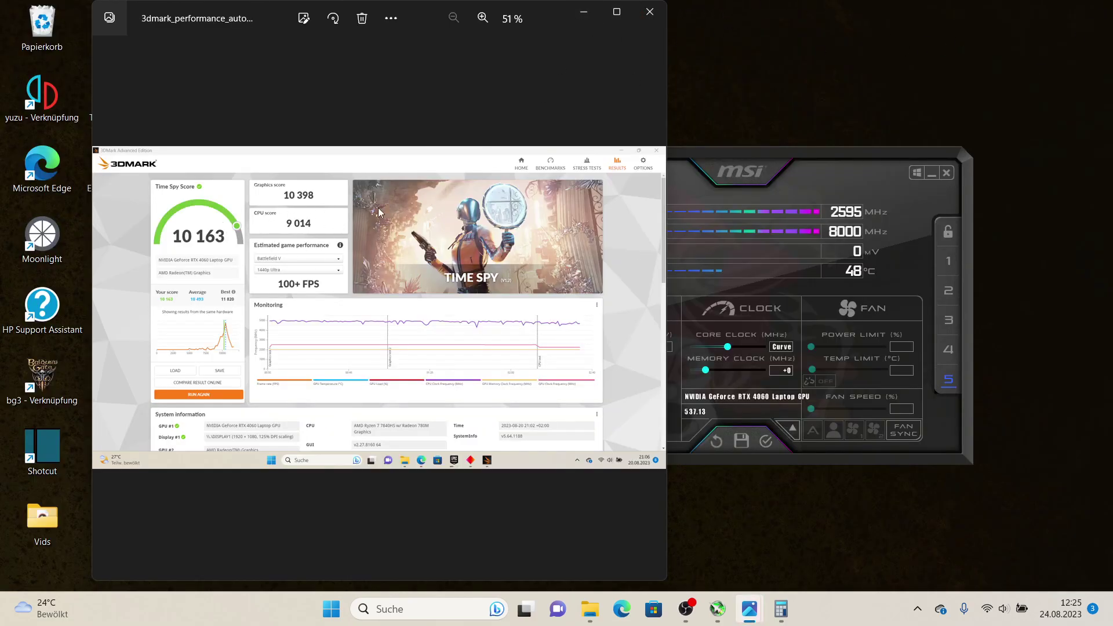
click(617, 12)
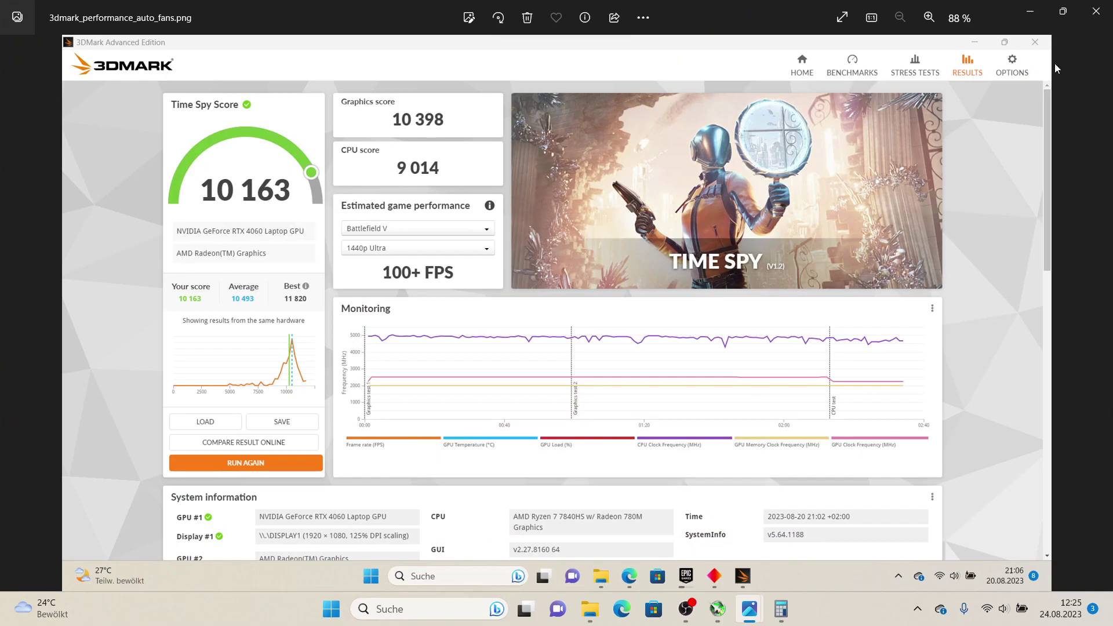
click(1031, 11)
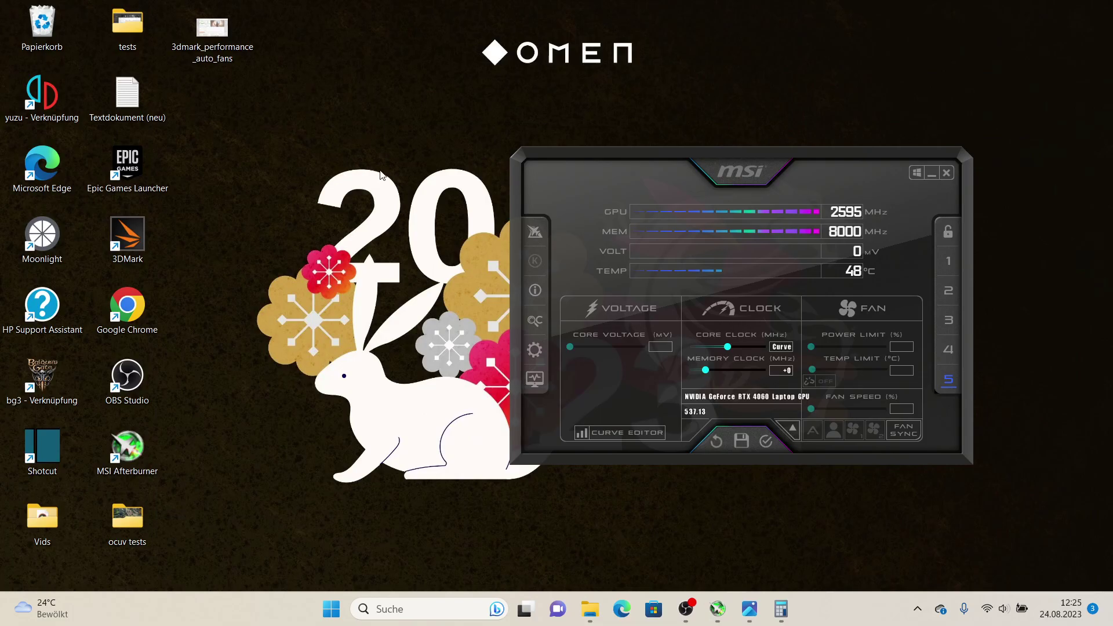
Bring back the ocuv tests folder, clear the file selection, and minimize the folder to the desktop
mouse_move(590, 609)
click(519, 536)
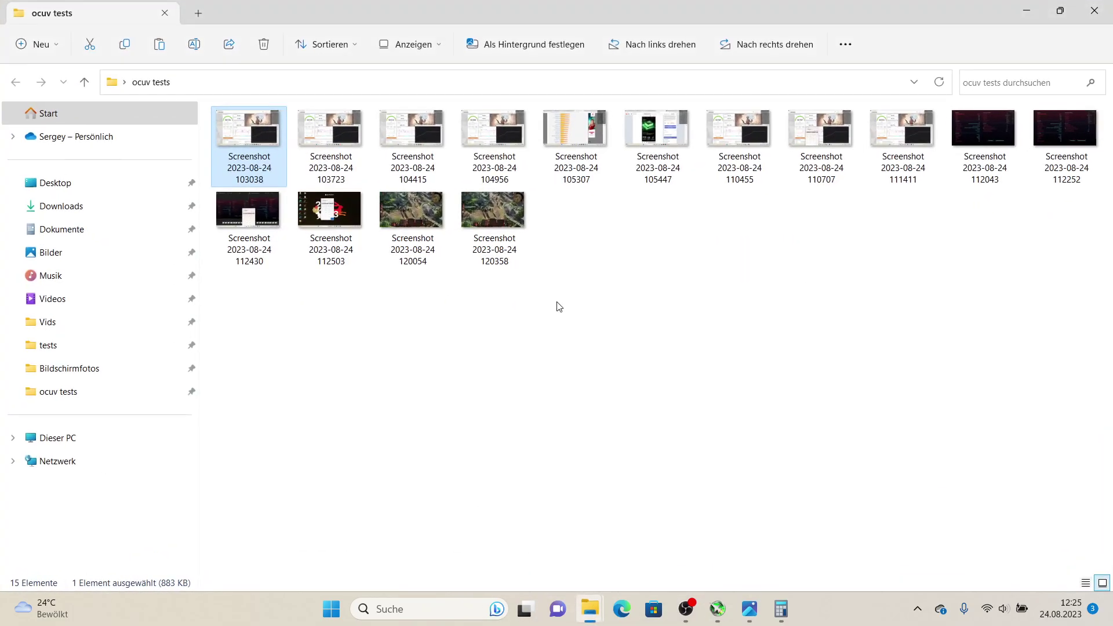
click(777, 268)
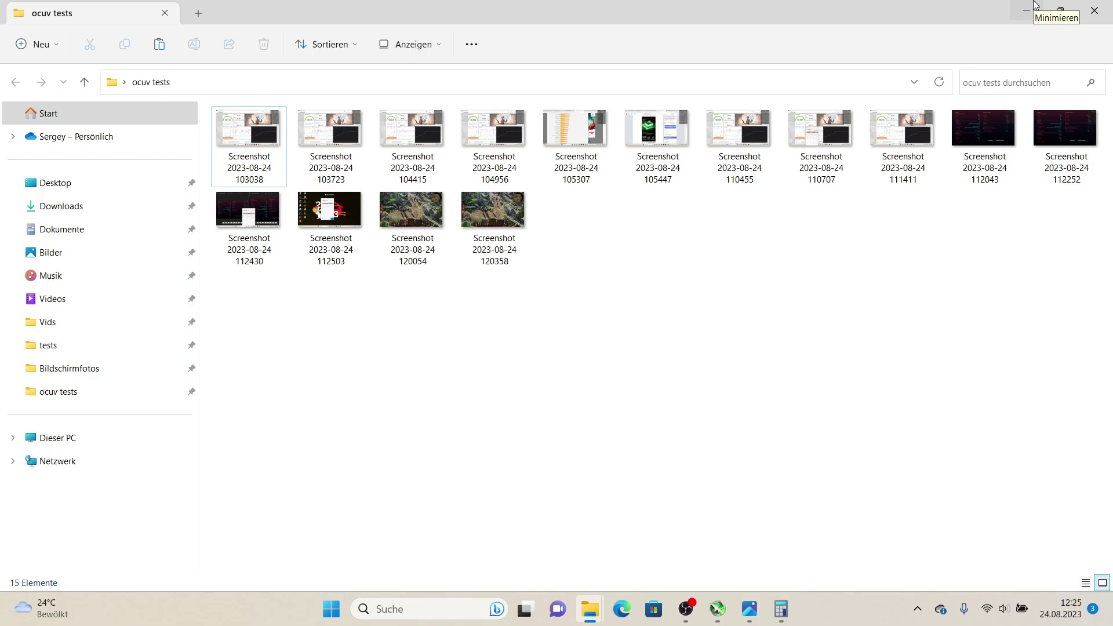
click(1035, 5)
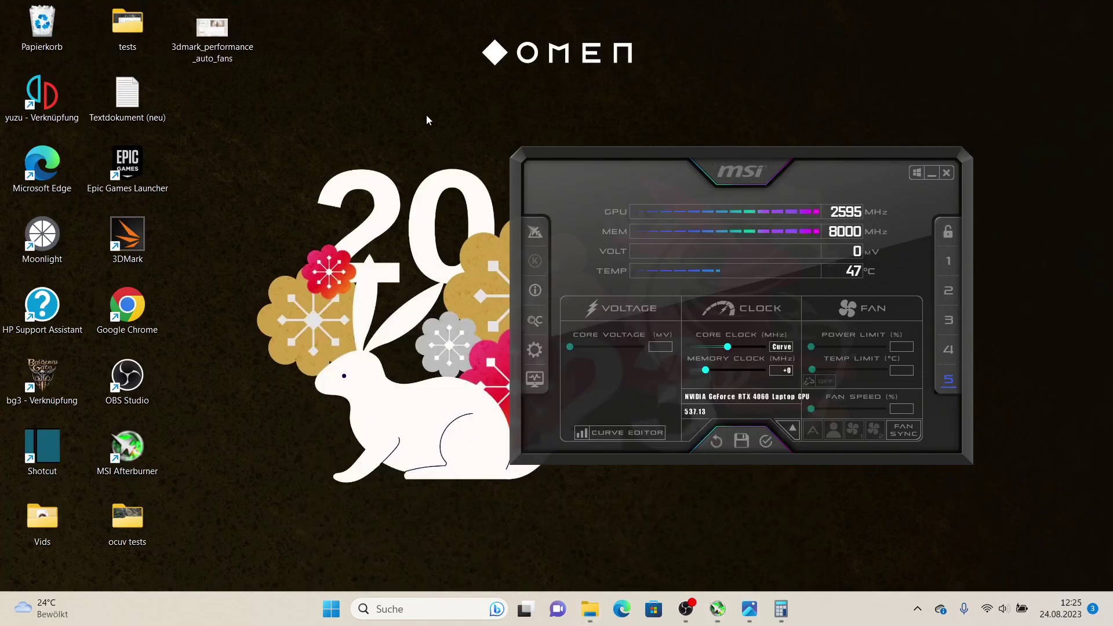